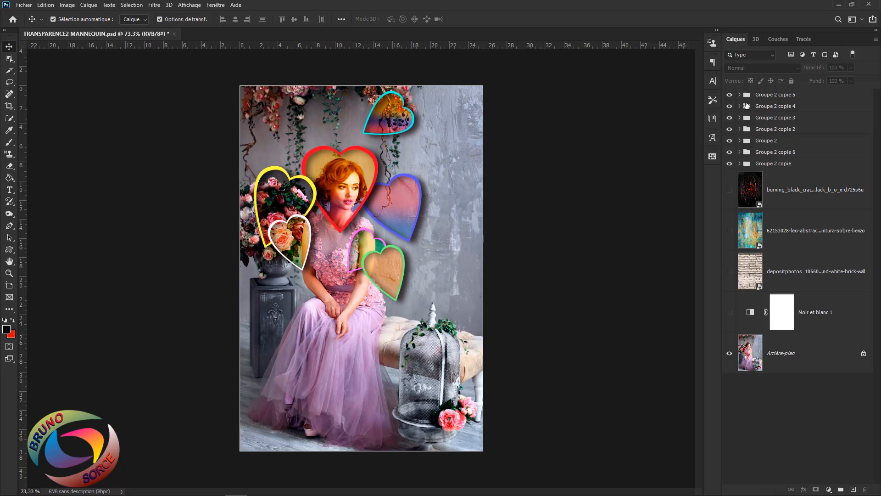
# - Select the red heart's FOND layer and compare the heart with that layer's effects hidden and shown
pyautogui.scroll(1, 419, 276)
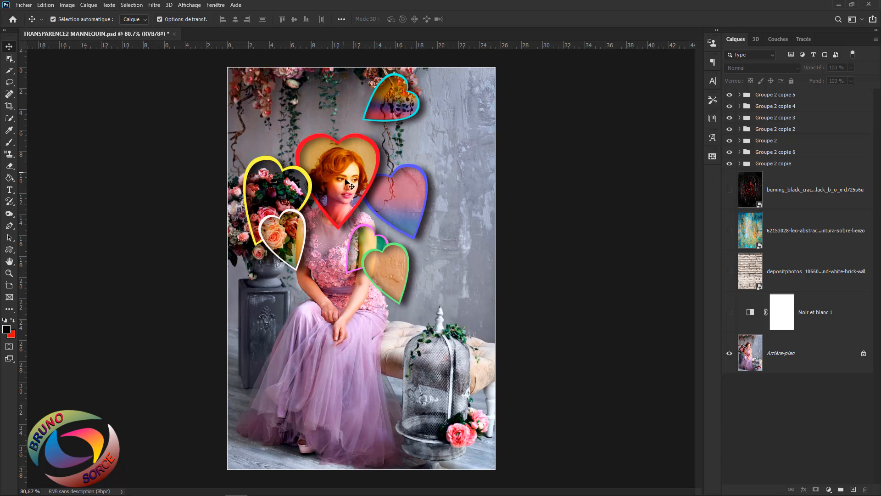
pyautogui.click(338, 200)
pyautogui.click(557, 198)
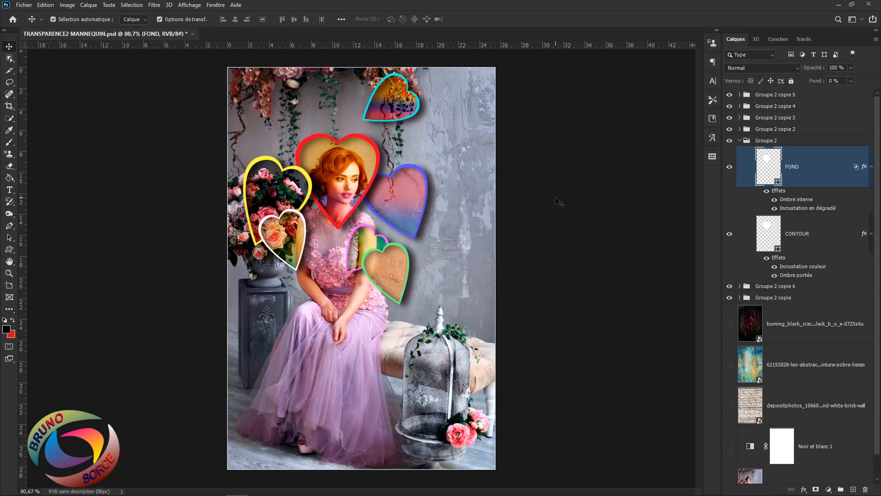
pyautogui.click(766, 192)
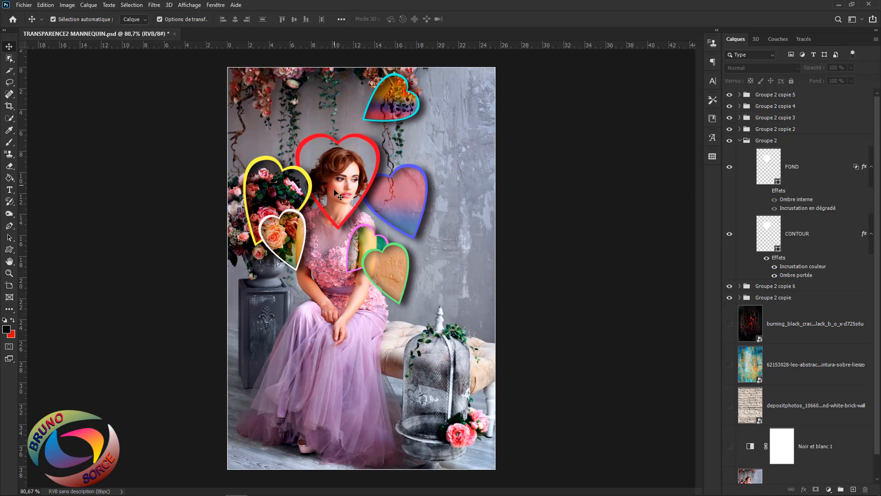
pyautogui.click(766, 191)
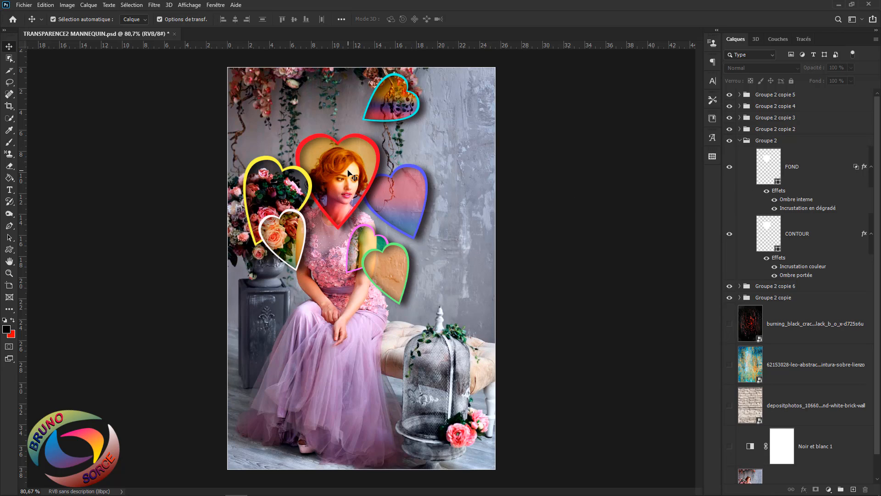
# - Show the Noir et blanc 1 adjustment layer and compare the red heart with and without its FOND effects
pyautogui.click(729, 446)
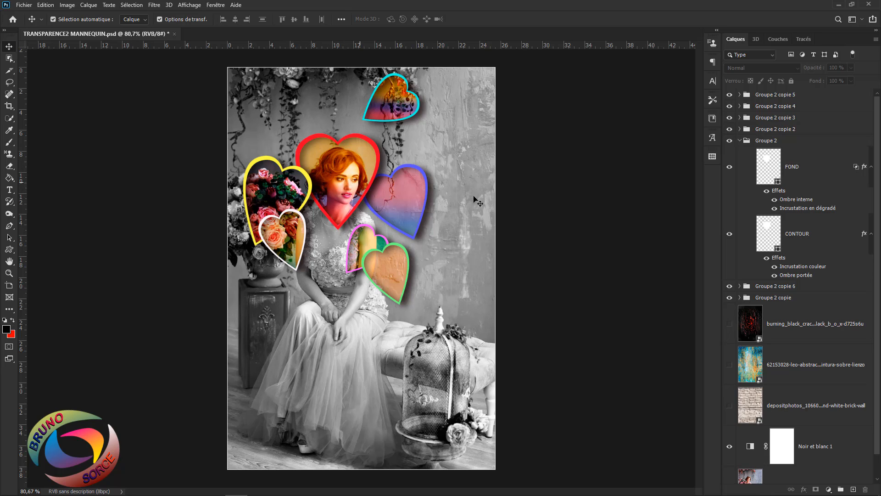
pyautogui.click(766, 192)
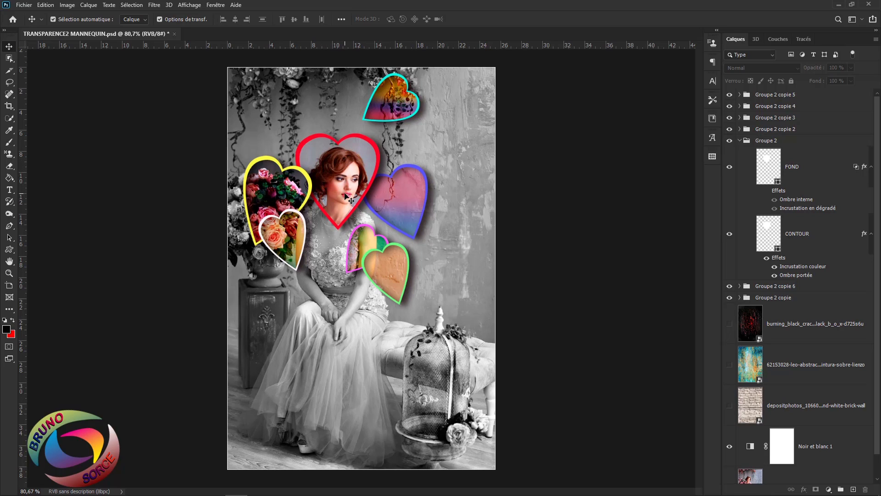
pyautogui.click(767, 191)
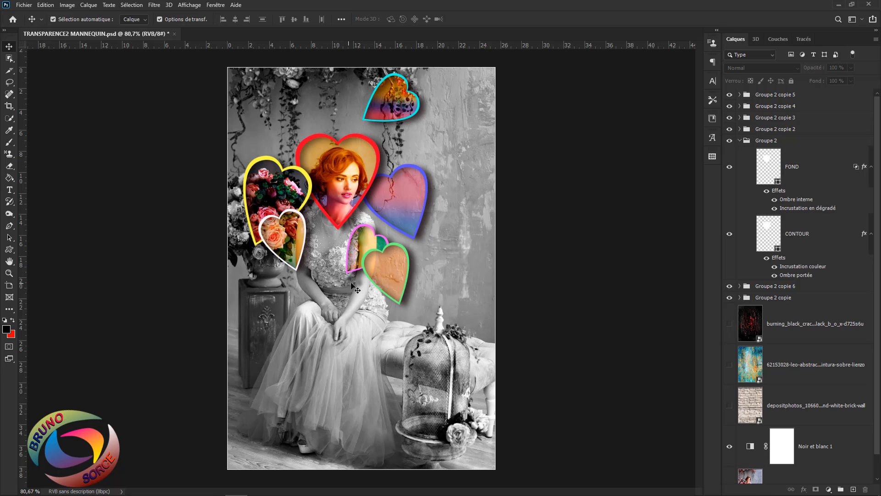
# - Preview the hearts over the burning black crackle texture and over the abstract painting texture
pyautogui.click(729, 324)
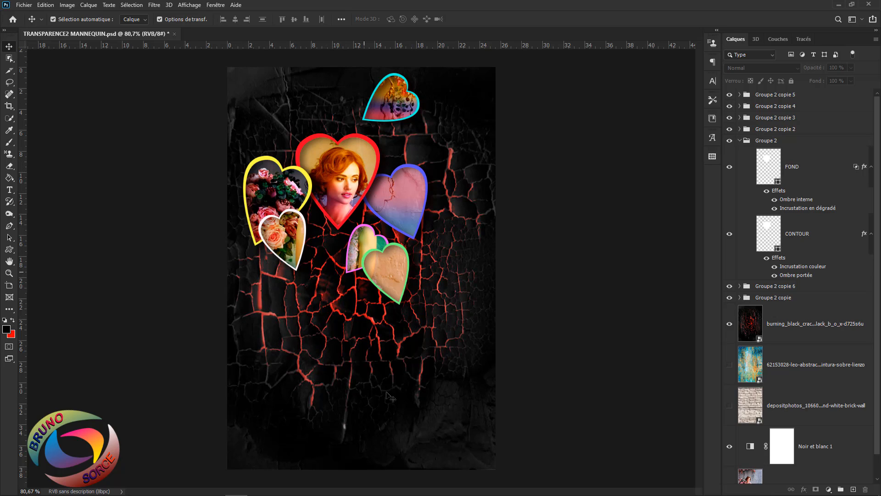
pyautogui.click(730, 365)
pyautogui.click(730, 324)
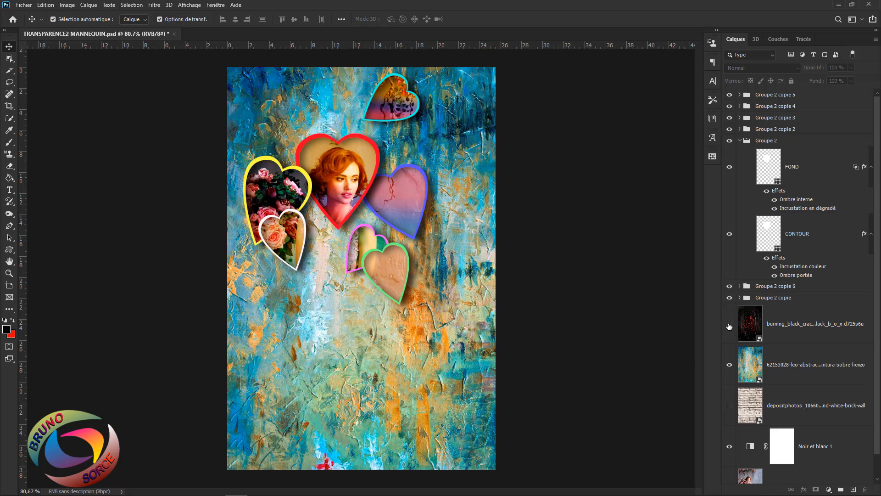
pyautogui.click(729, 365)
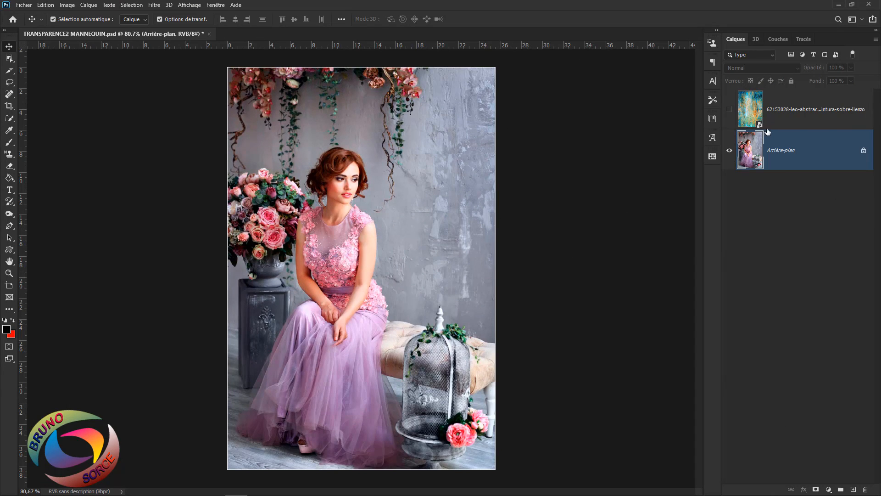
# - Rename the abstract painting layer as TEXTURE and leave it hidden
pyautogui.click(728, 110)
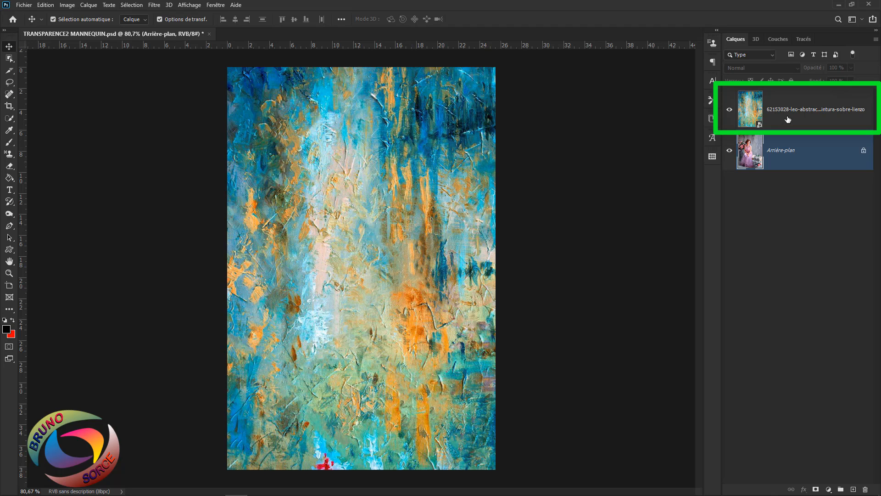
pyautogui.doubleClick(785, 110)
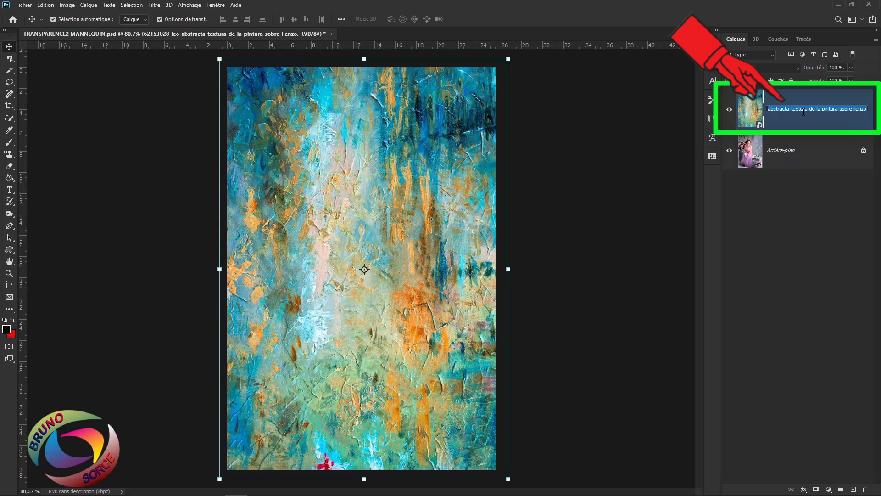
pyautogui.write('TEXTURE')
pyautogui.press('Return')
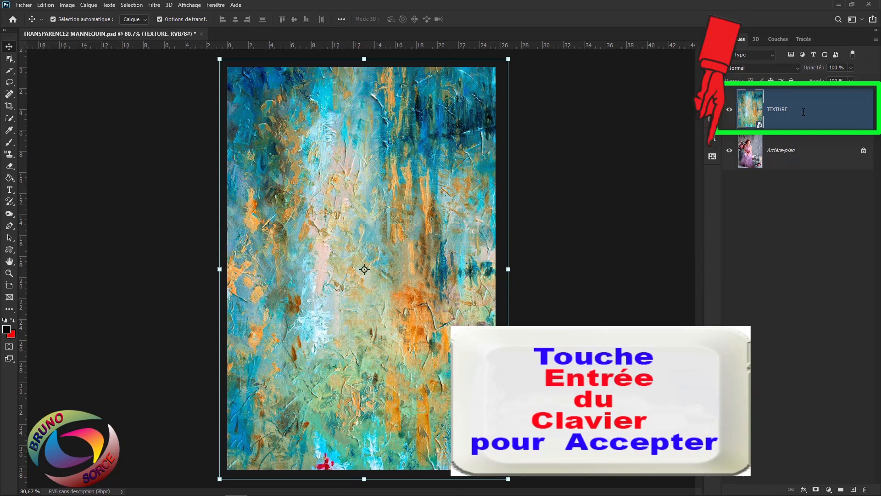
pyautogui.click(730, 112)
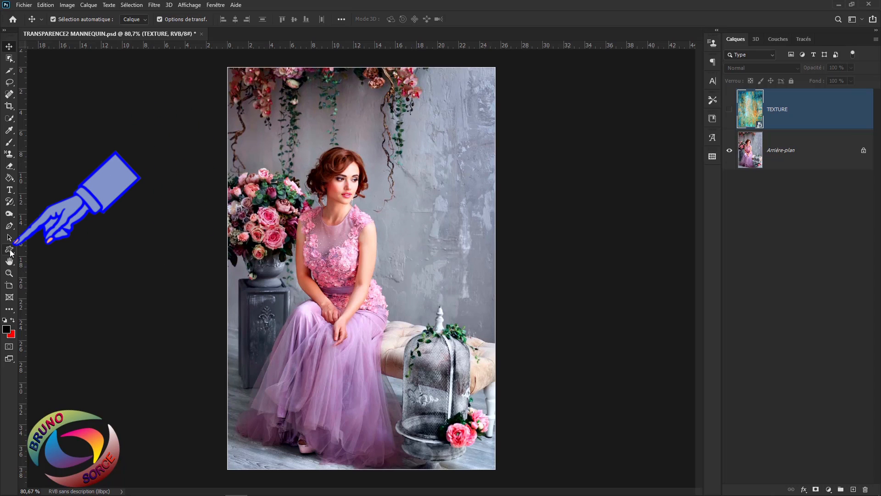
# - Activate the Custom Shape tool (Outil Forme personnalisée) in Forme mode
pyautogui.click(11, 249)
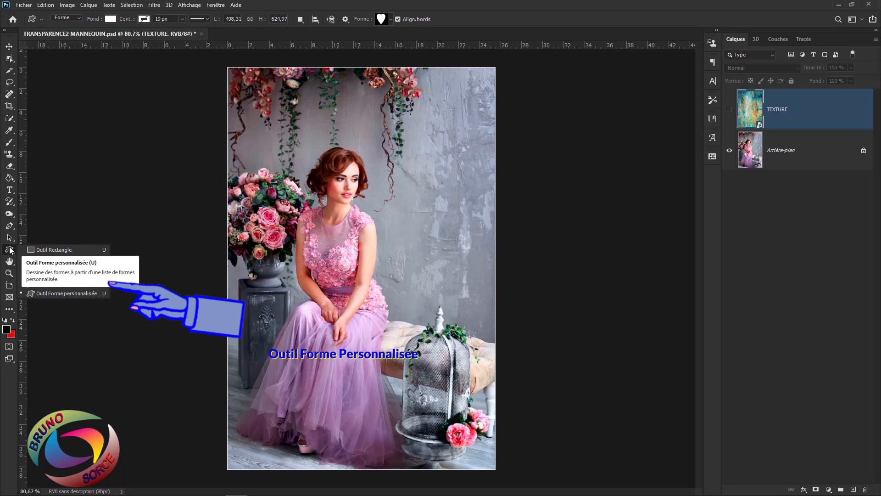
pyautogui.click(70, 293)
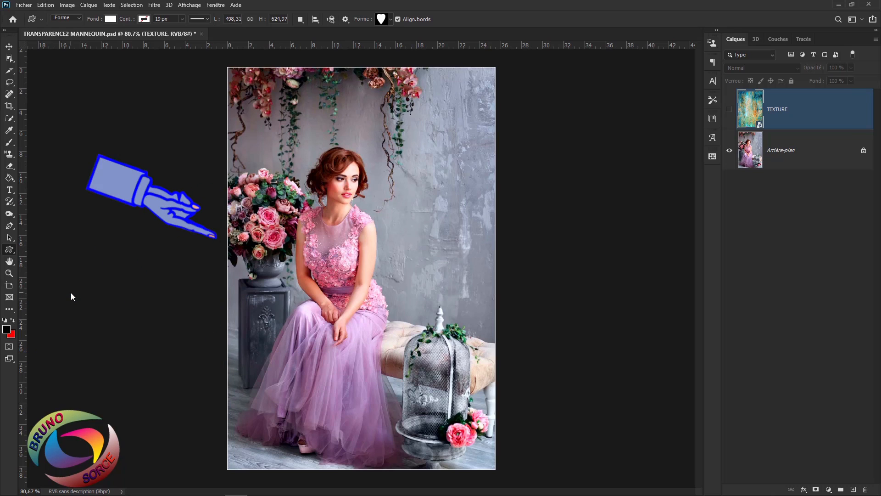
pyautogui.click(77, 18)
pyautogui.click(71, 26)
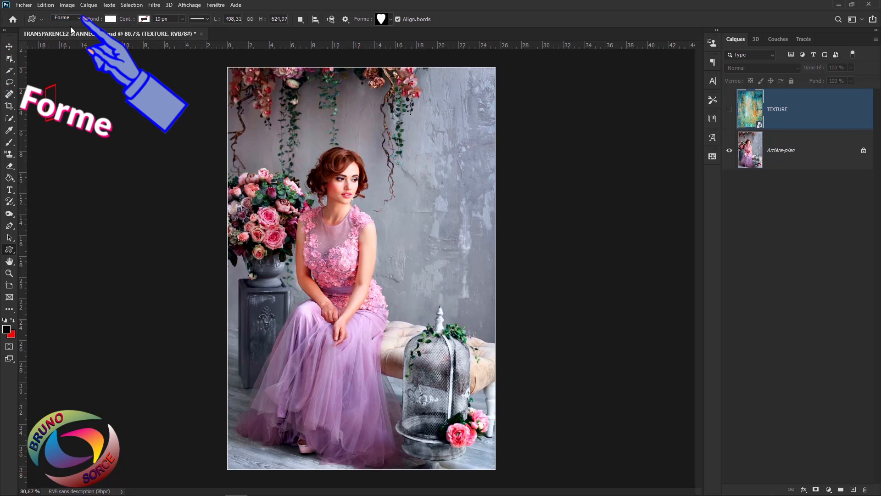
# - Set the custom shape's fill to white and its stroke to none
pyautogui.click(110, 19)
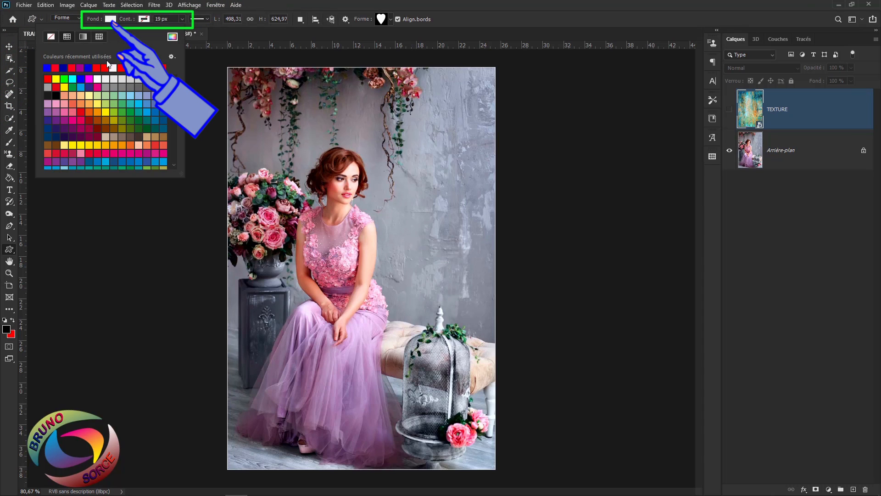
pyautogui.click(113, 68)
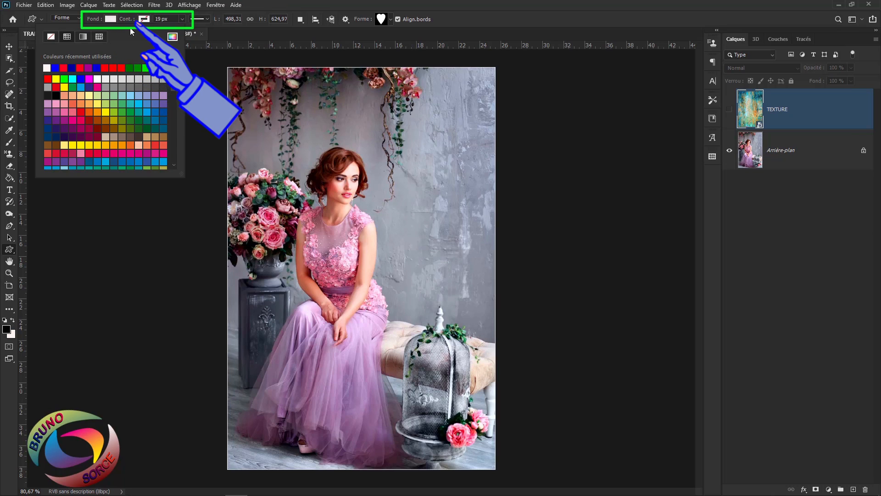
pyautogui.click(143, 19)
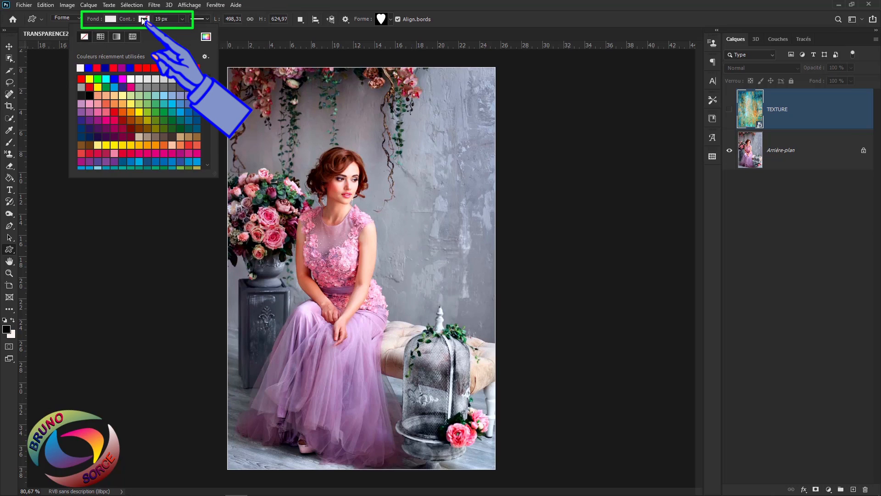
pyautogui.click(155, 68)
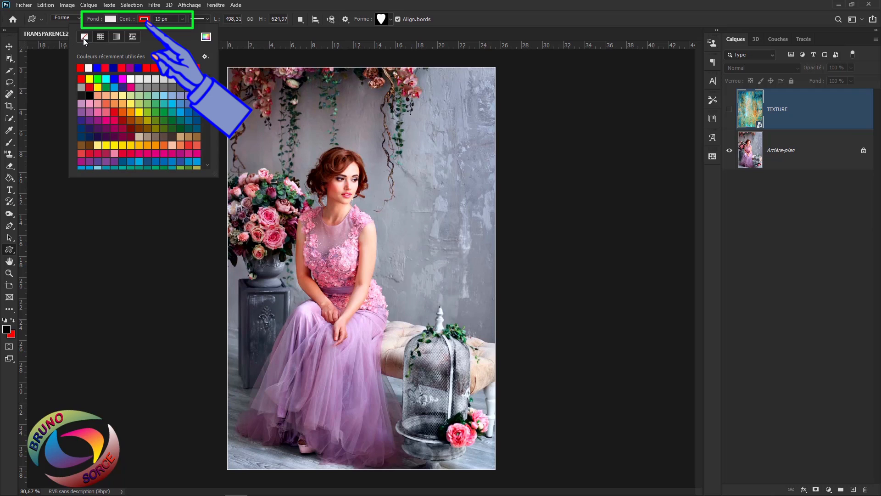
pyautogui.click(83, 37)
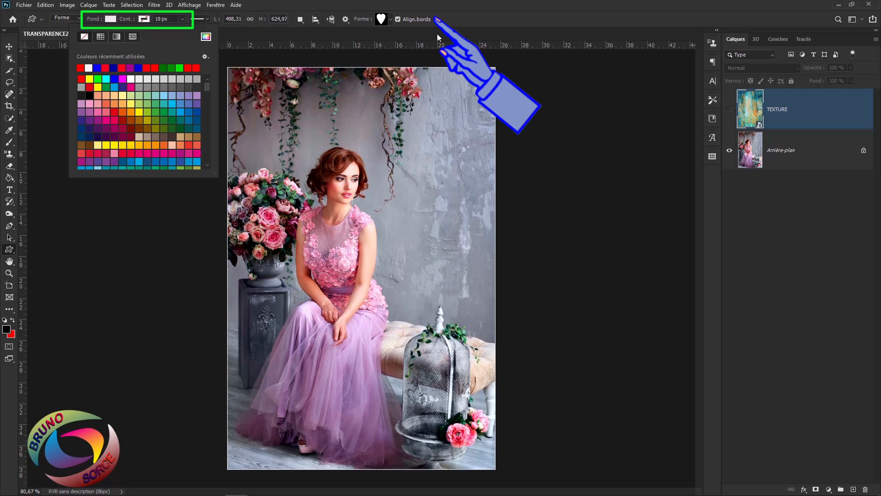
pyautogui.click(450, 16)
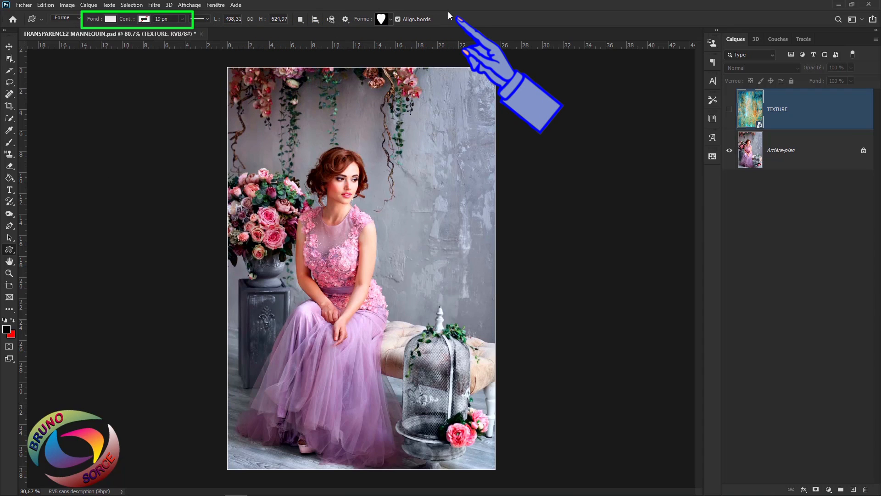
# - Choose the heart shape and draw a proportional heart about 208 × 240 px over the woman's face
pyautogui.click(383, 21)
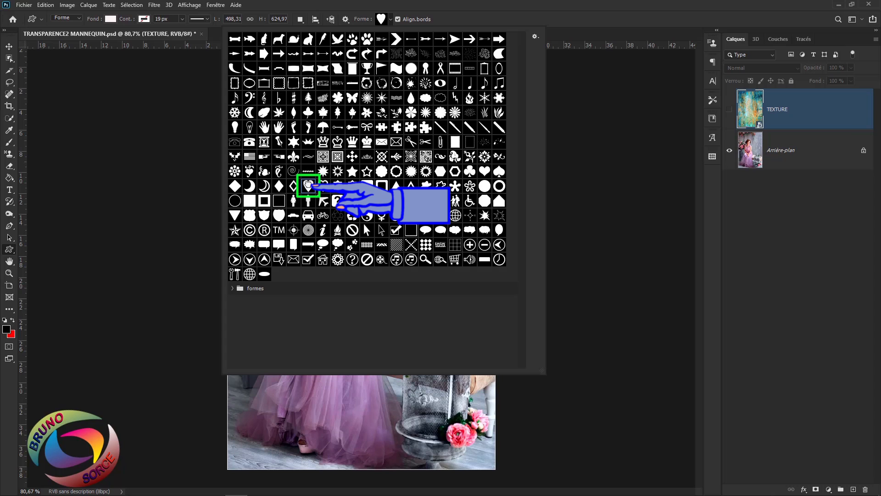
pyautogui.click(577, 20)
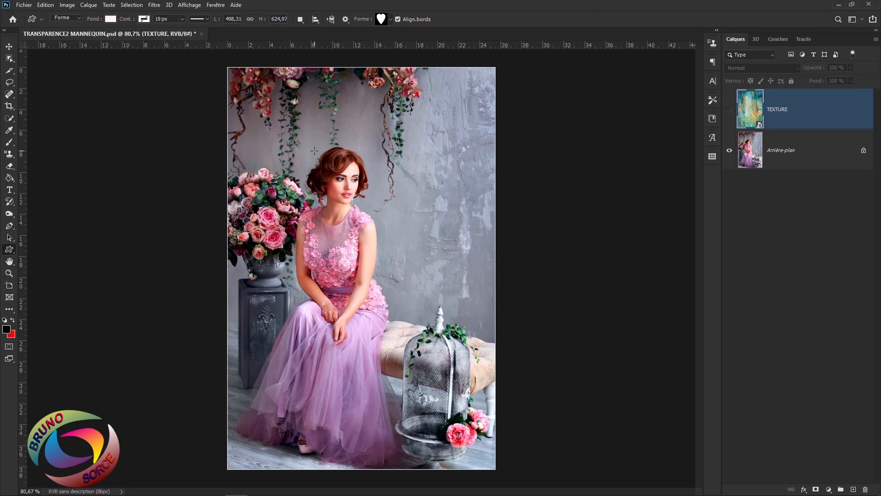
pyautogui.moveTo(315, 151); pyautogui.dragTo(345, 201)
pyautogui.press('shift')
pyautogui.moveTo(348, 204); pyautogui.dragTo(348, 224)
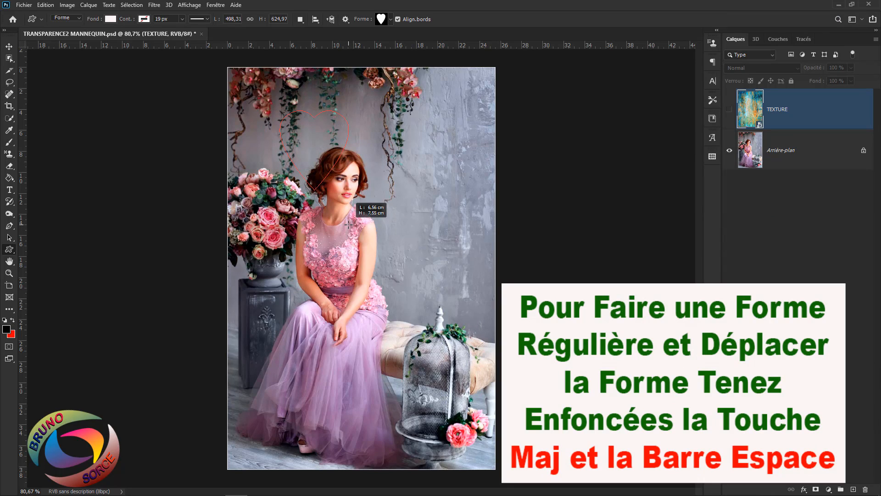
pyautogui.moveTo(349, 224); pyautogui.dragTo(372, 254)
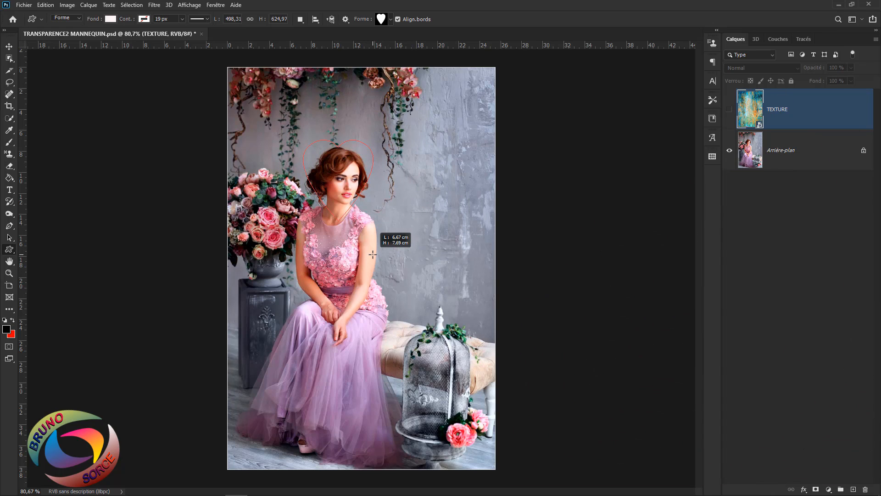
pyautogui.moveTo(373, 254)
pyautogui.mouseDown()
pyautogui.moveTo(383, 270)
pyautogui.moveTo(378, 257)
pyautogui.mouseUp()
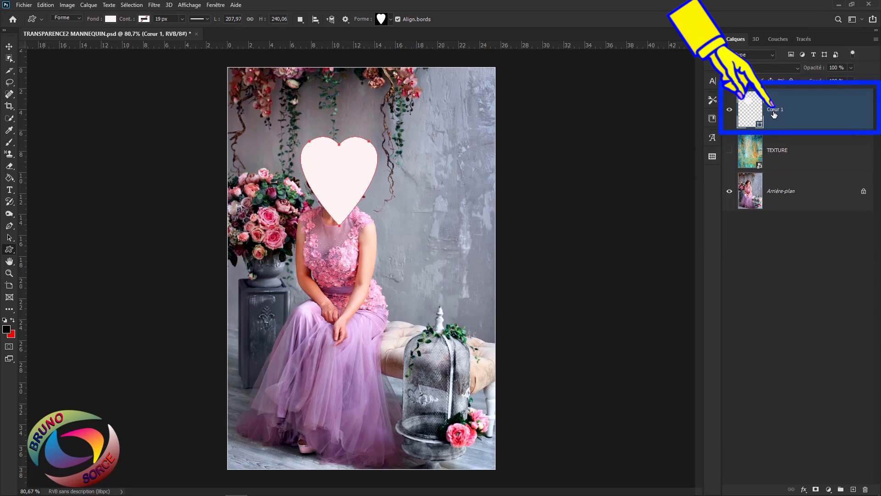
# - Rename the new heart shape layer as CONTOUR
pyautogui.doubleClick(774, 110)
pyautogui.write('CONTOUR')
pyautogui.press('Return')
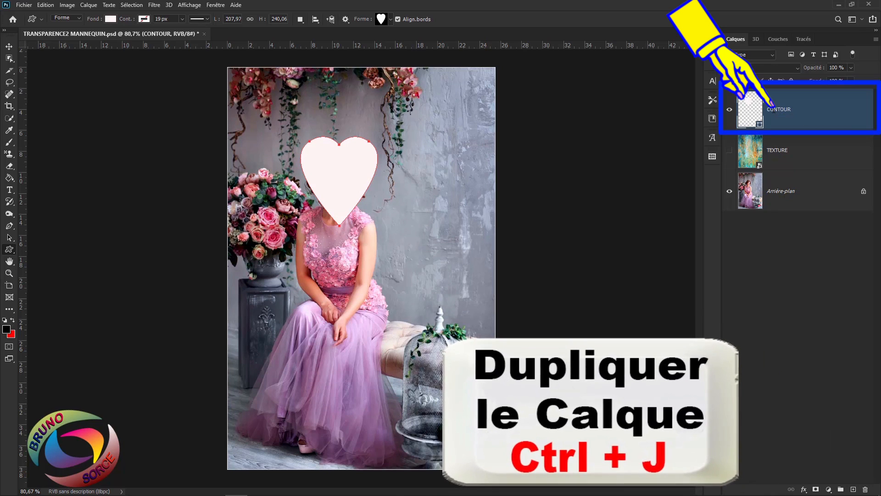
# - Duplicate the CONTOUR layer and rename the copy as FOND
pyautogui.hotkey('ctrl', 'j')
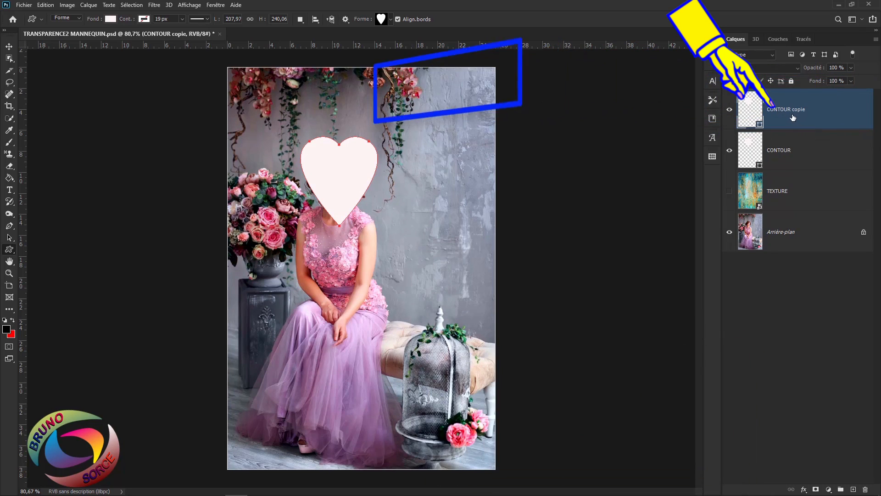
pyautogui.doubleClick(779, 112)
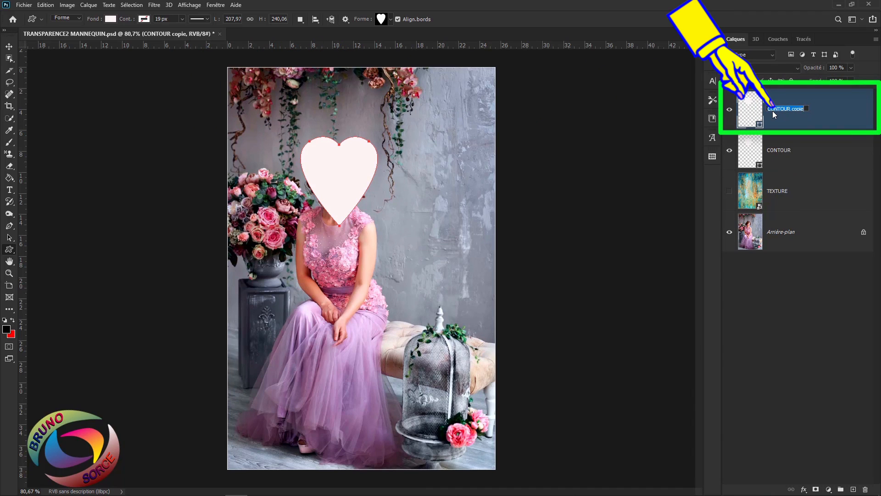
pyautogui.write('FOND')
pyautogui.press('Return')
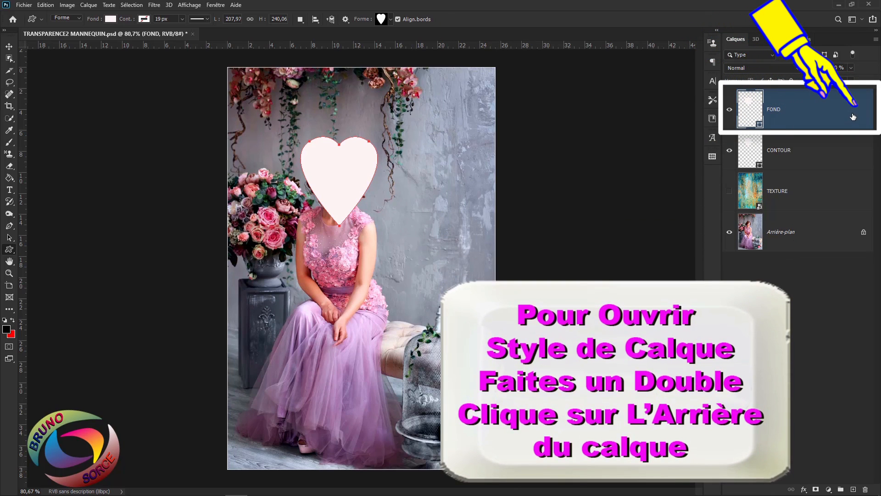
# - Add an Ombre interne effect to the FOND layer: black, 50% opacity, 30° angle, 4 px distance, 0% maigri, 35 px size
pyautogui.doubleClick(852, 116)
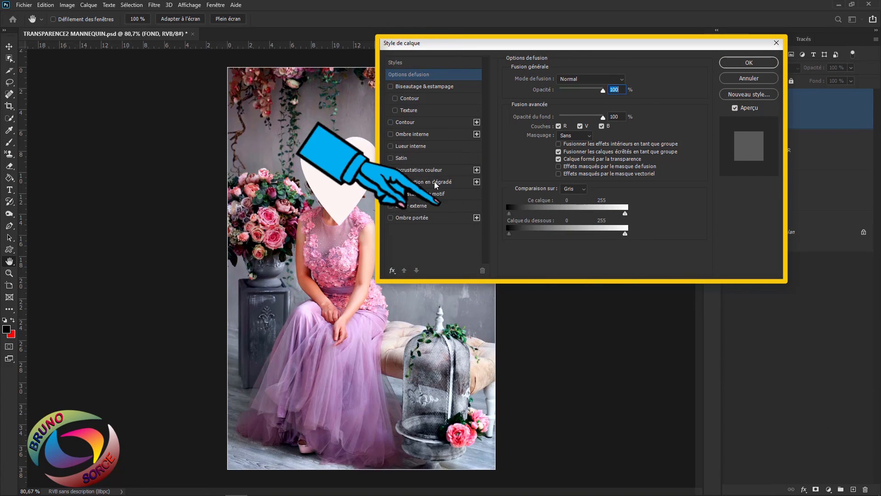
pyautogui.click(413, 136)
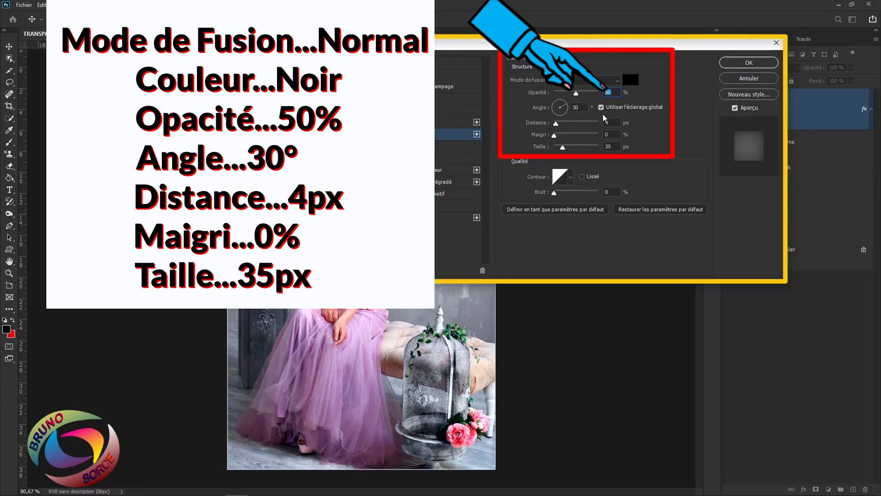
pyautogui.click(582, 108)
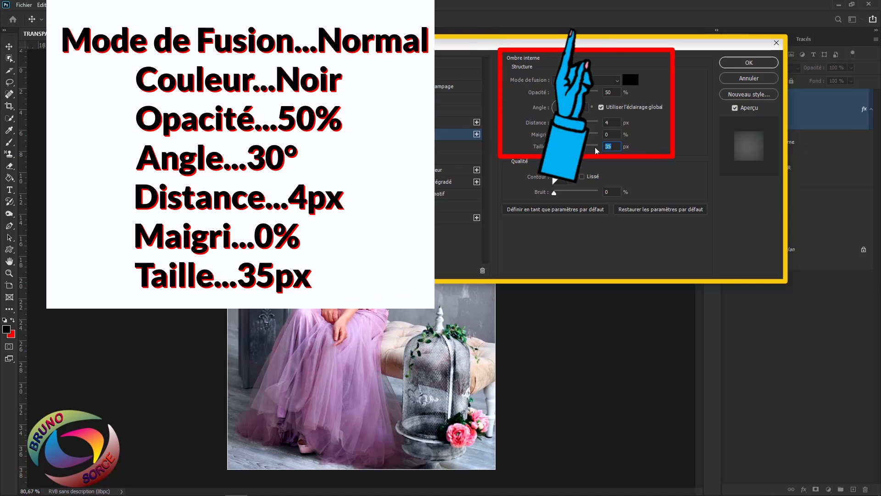
# - Add an Ombre portée effect to the CONTOUR layer: black, 69% opacity, 156° angle, 19 px distance, 0% grossi, 18 px size
pyautogui.click(748, 64)
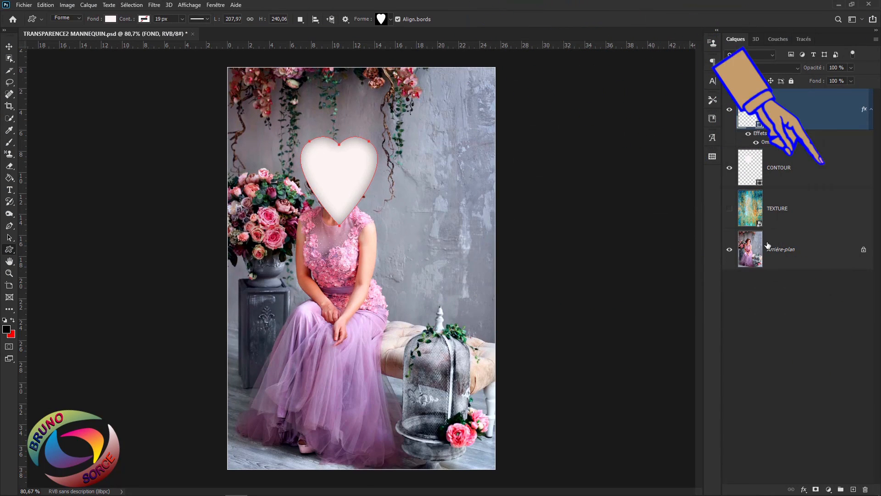
pyautogui.click(832, 173)
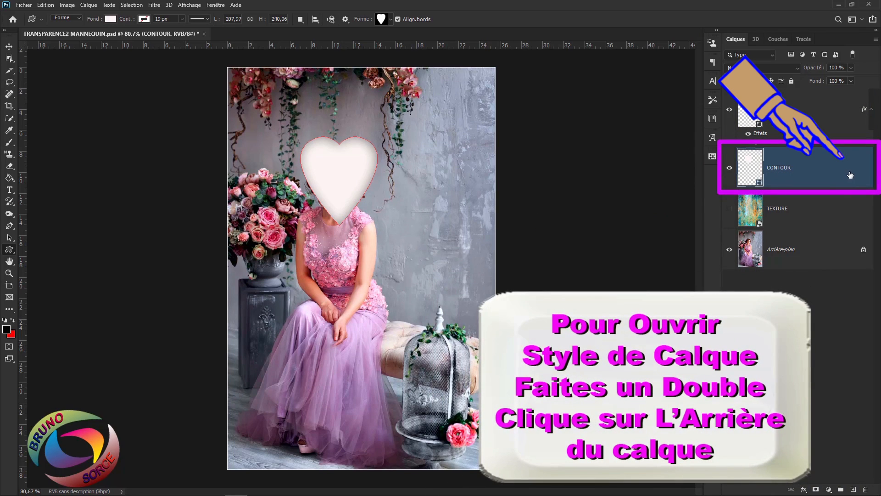
pyautogui.doubleClick(850, 174)
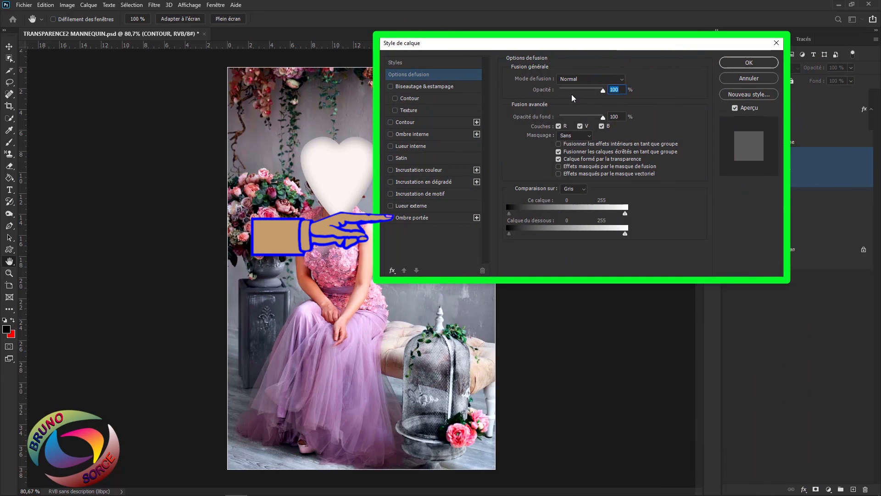
pyautogui.click(417, 218)
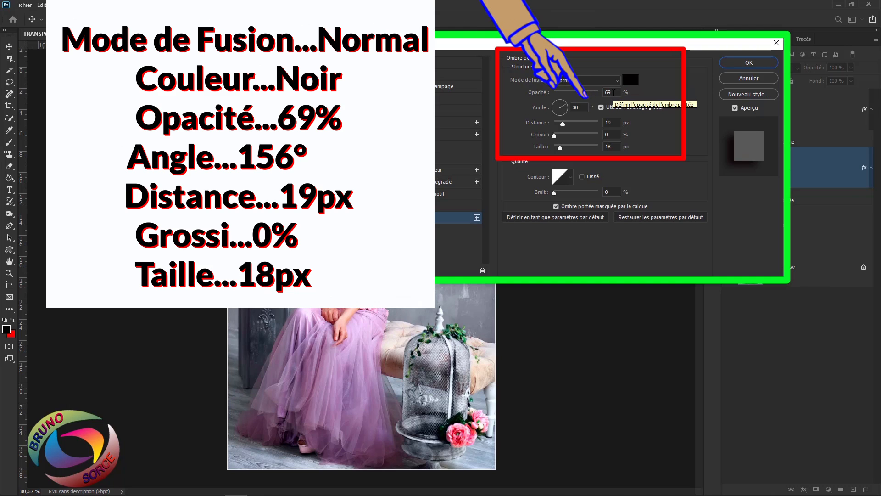
pyautogui.doubleClick(579, 108)
pyautogui.write('156')
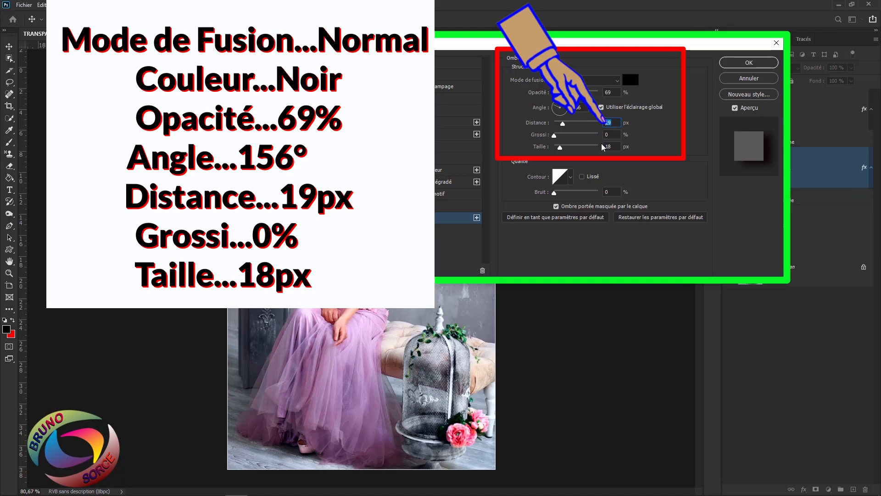
pyautogui.press('Tab')
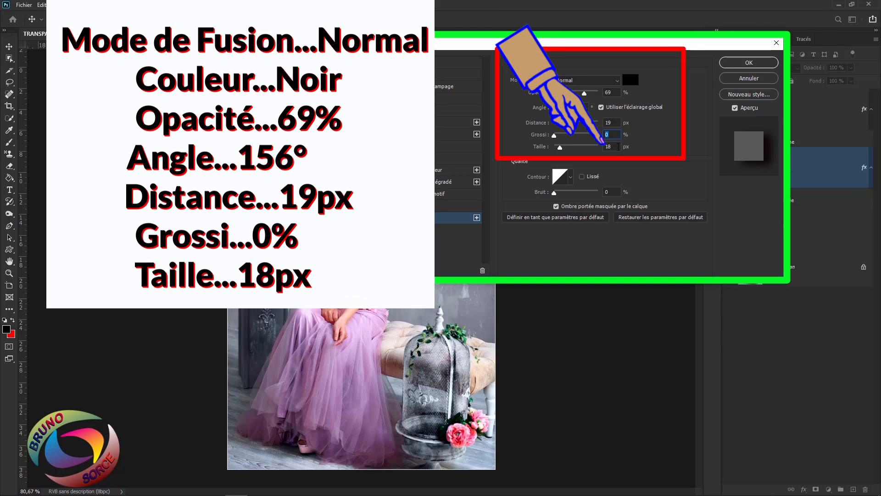
pyautogui.press('Tab')
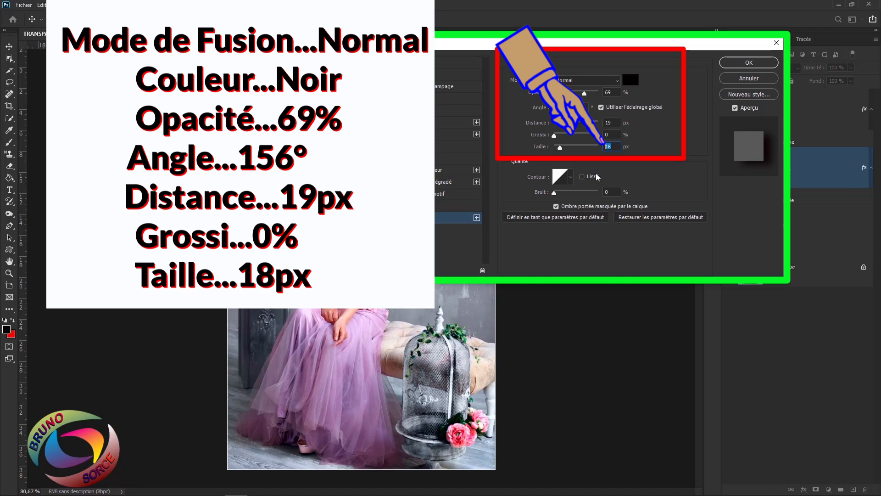
pyautogui.click(754, 67)
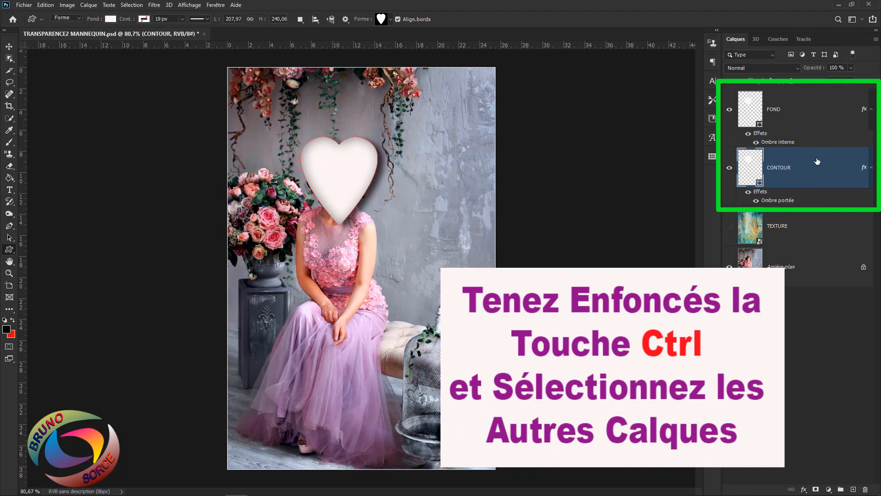
# - Group the FOND and CONTOUR layers together and expand the new group
pyautogui.keyDown('ctrl'); pyautogui.click(809, 111); pyautogui.keyUp('ctrl')
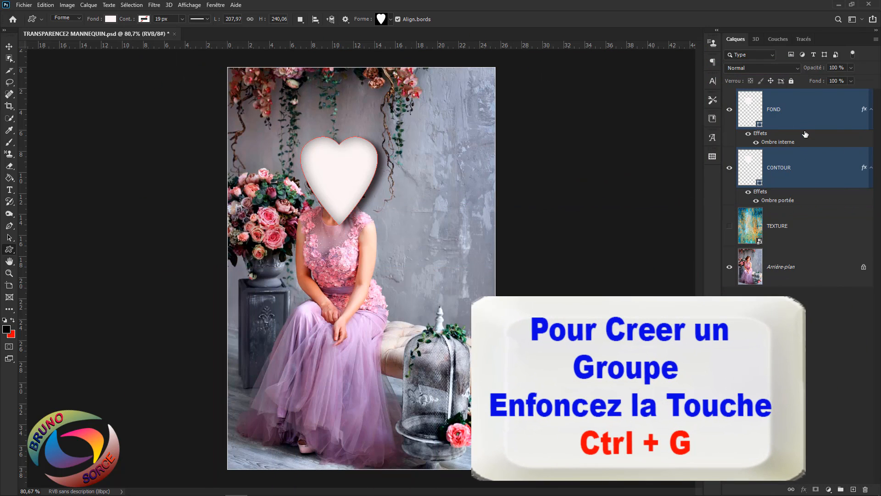
pyautogui.hotkey('ctrl', 'g')
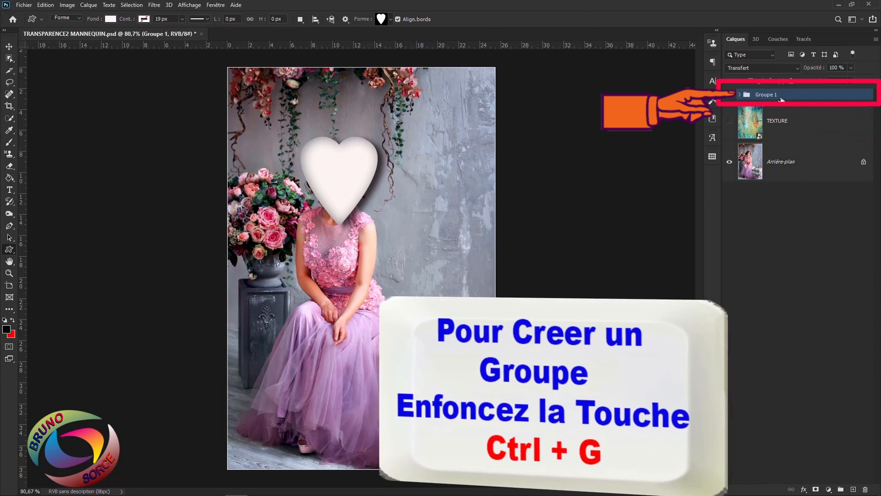
pyautogui.click(739, 95)
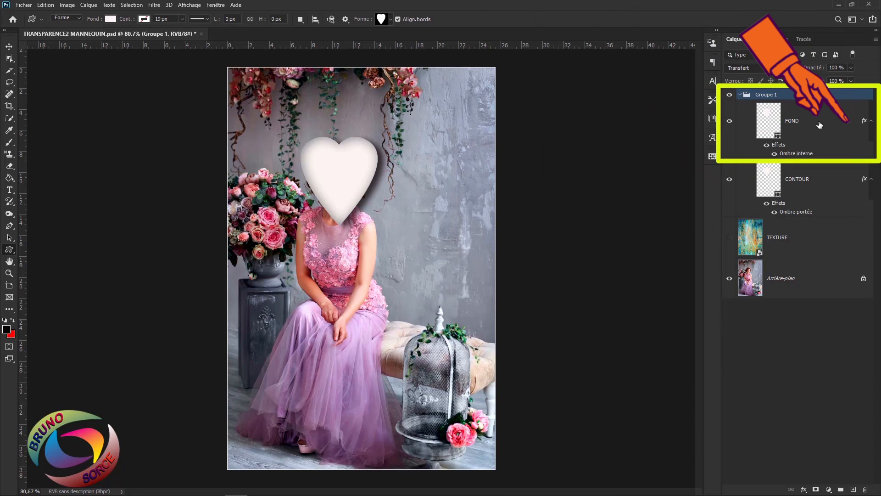
# - In the FOND layer's blending options, set the fill opacity to 0% and Masquage to Profond
pyautogui.click(834, 127)
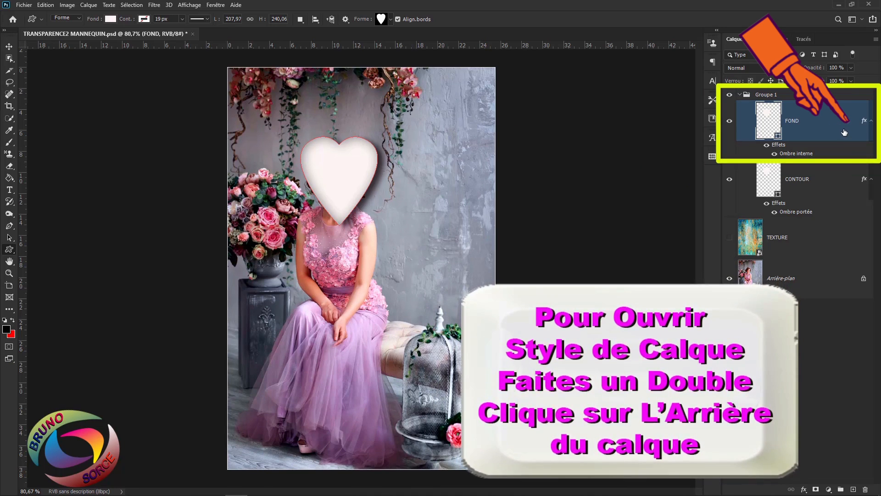
pyautogui.doubleClick(844, 133)
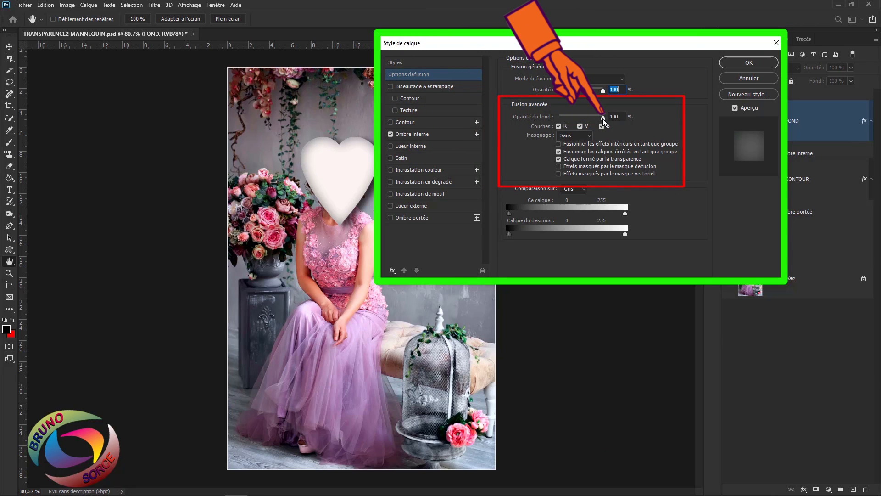
pyautogui.moveTo(603, 121); pyautogui.dragTo(541, 114)
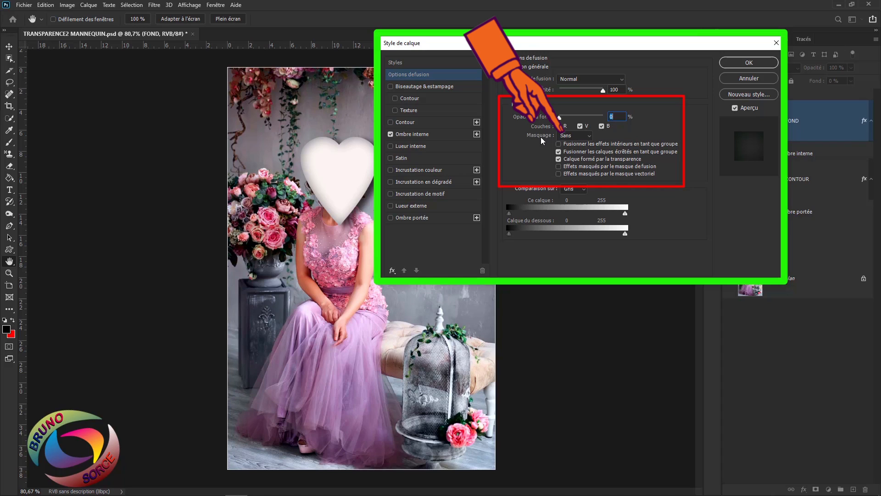
pyautogui.click(588, 136)
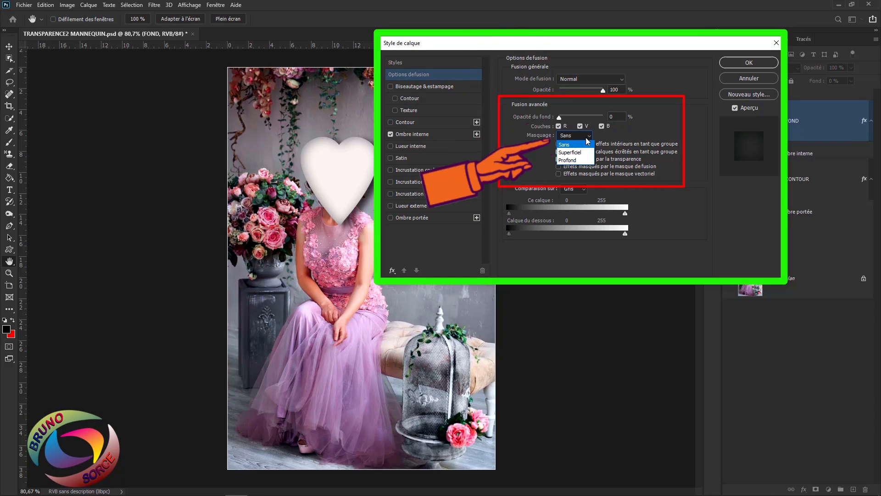
pyautogui.click(576, 160)
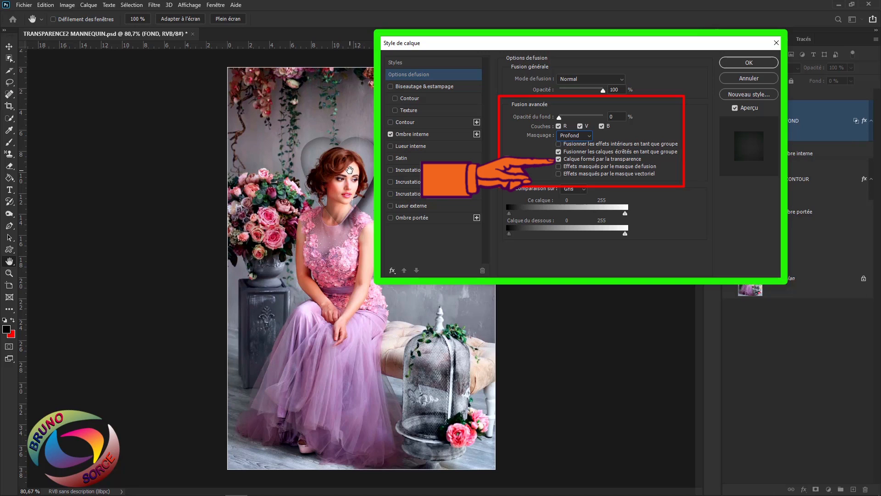
pyautogui.click(749, 63)
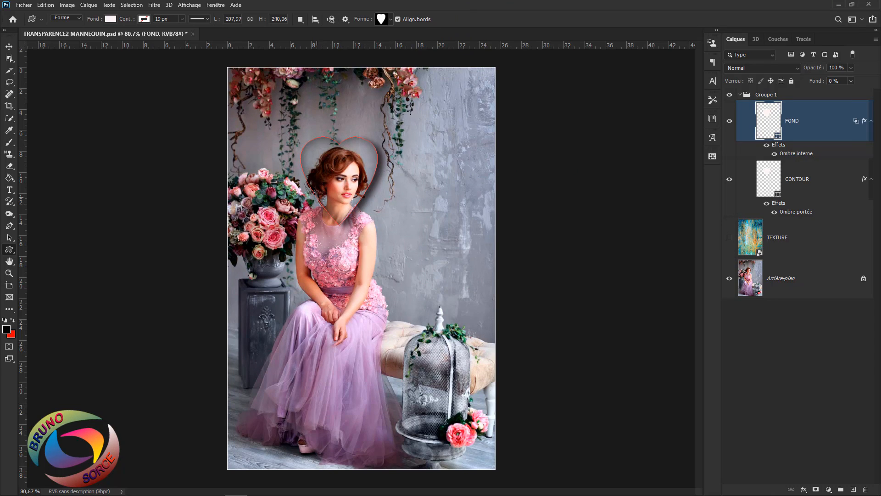
# - Enlarge the CONTOUR heart on all sides to about 111% width and 109% height, forming an outline around the FOND heart
pyautogui.click(830, 192)
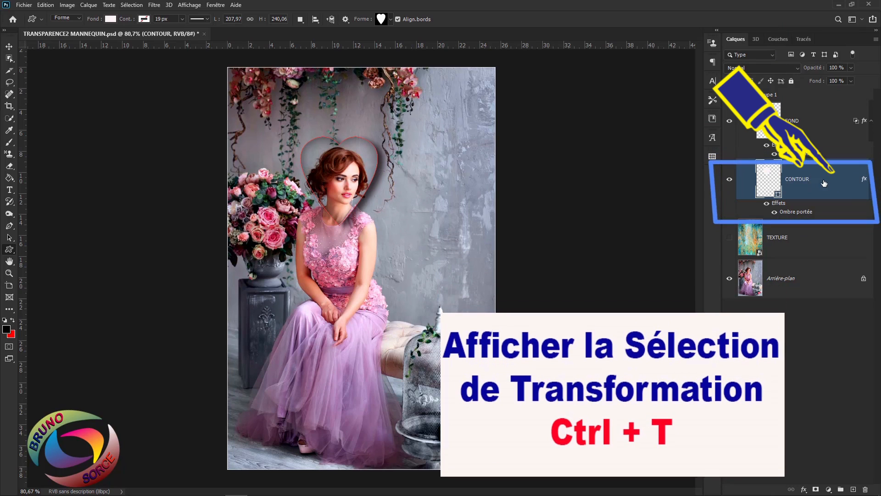
pyautogui.hotkey('ctrl', 't')
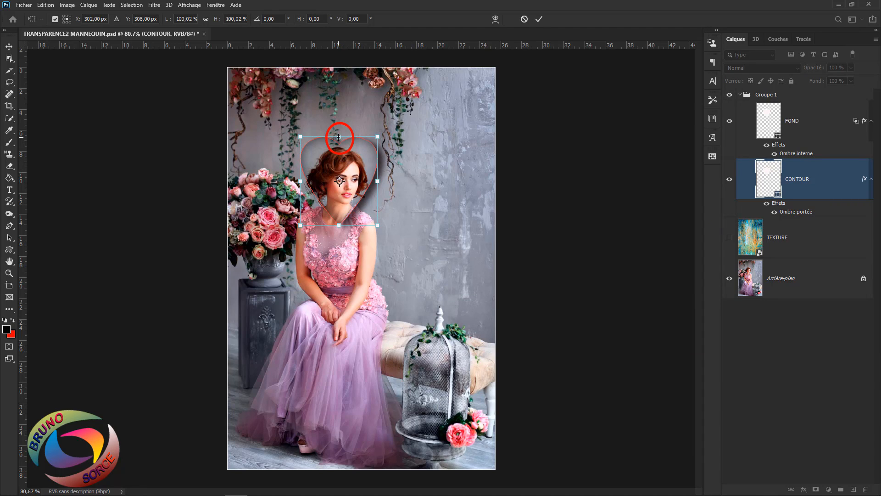
pyautogui.moveTo(339, 137); pyautogui.dragTo(339, 133)
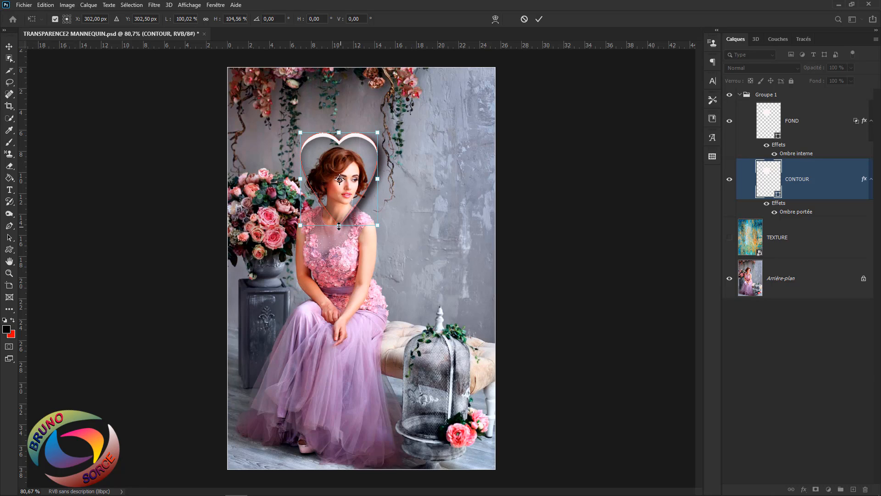
pyautogui.moveTo(338, 225); pyautogui.dragTo(339, 229)
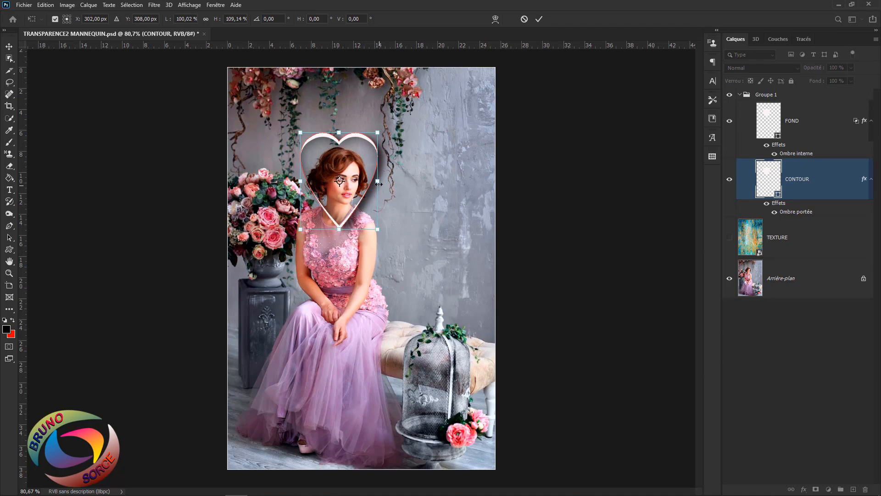
pyautogui.moveTo(379, 182); pyautogui.dragTo(383, 182)
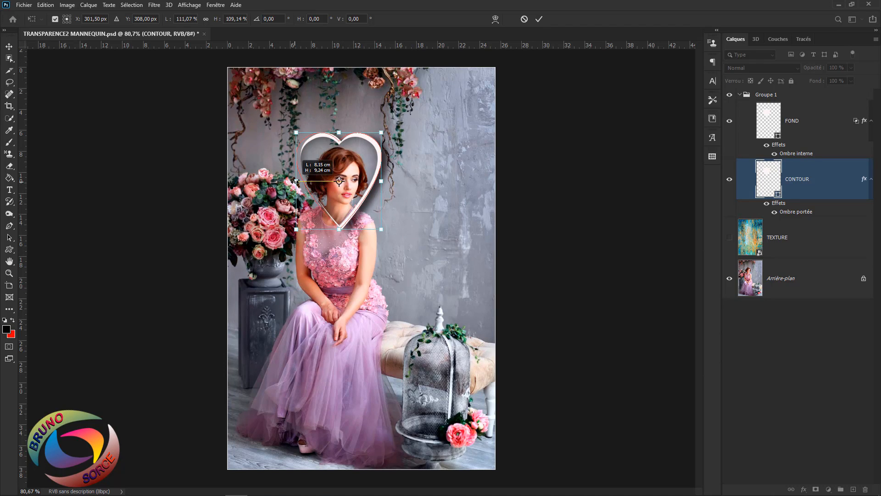
pyautogui.moveTo(296, 182); pyautogui.dragTo(292, 182)
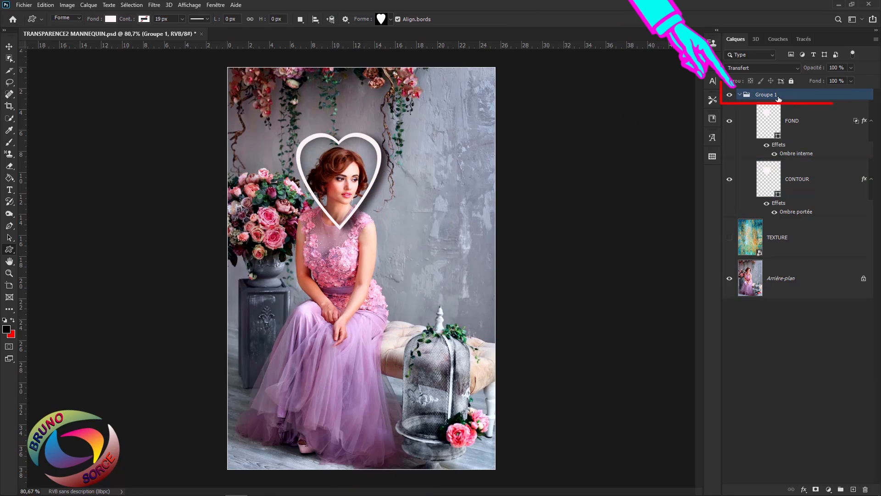
# - Duplicate the Groupe 1 heart and place the copy to its right, partly overlapping, stacked beneath the original group
pyautogui.click(739, 96)
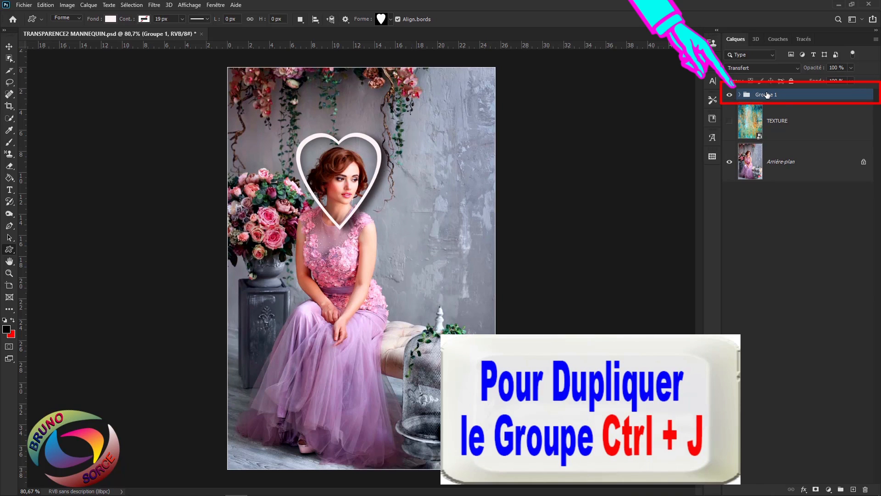
pyautogui.hotkey('ctrl', 'j')
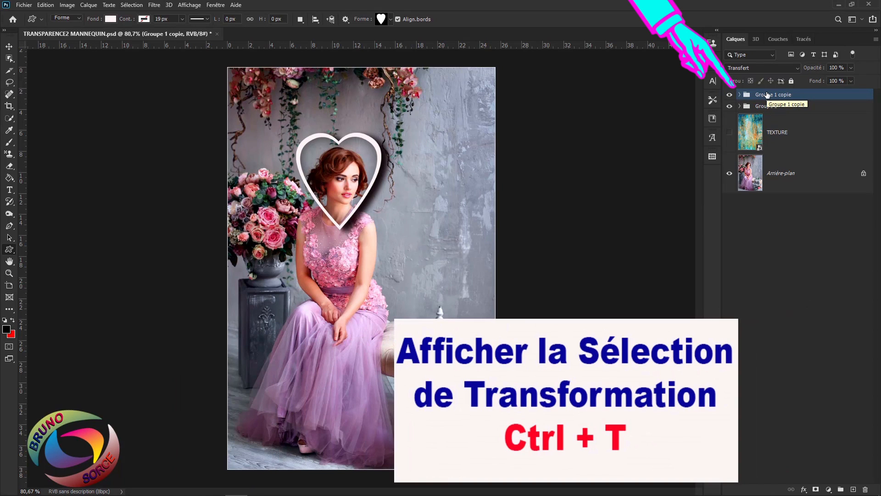
pyautogui.hotkey('ctrl', 't')
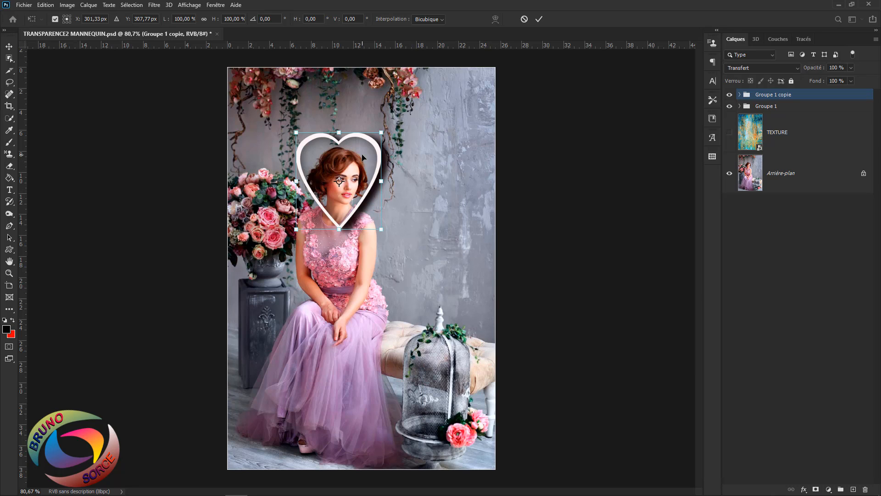
pyautogui.moveTo(362, 157); pyautogui.dragTo(430, 168)
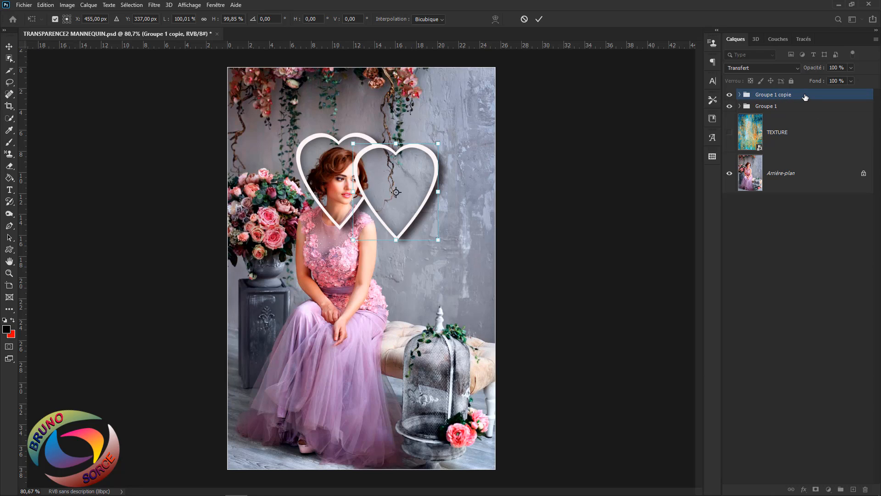
pyautogui.moveTo(805, 97); pyautogui.dragTo(804, 117)
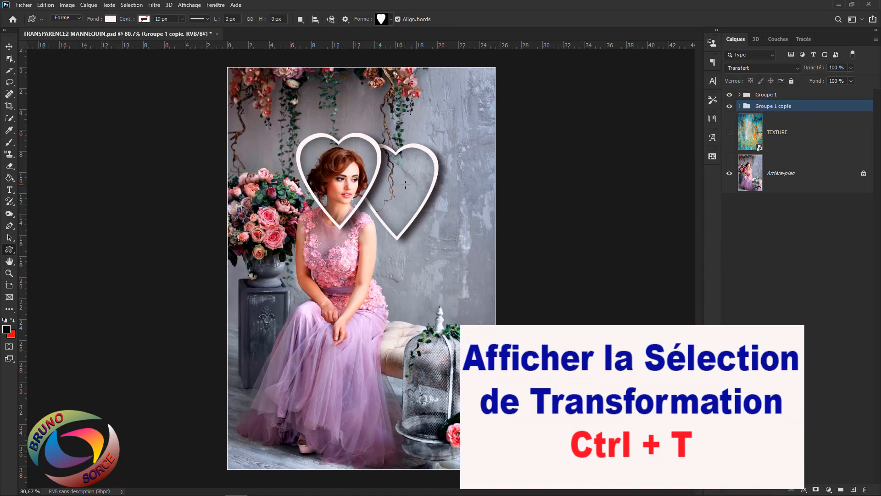
# - Shrink the copied heart to about 79% × 76%, rotated about −11°, and position it beside the woman's shoulder
pyautogui.hotkey('ctrl', 't')
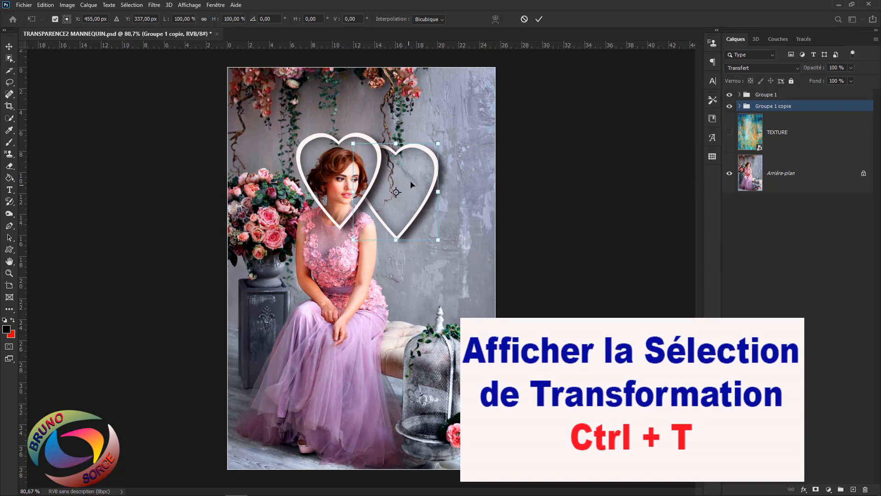
pyautogui.moveTo(410, 173)
pyautogui.mouseDown()
pyautogui.moveTo(405, 187)
pyautogui.moveTo(411, 182)
pyautogui.mouseUp()
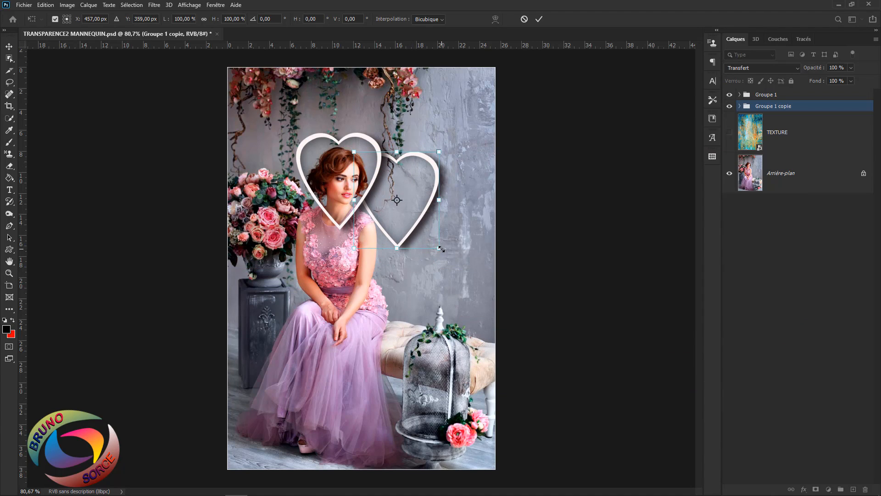
pyautogui.moveTo(441, 249); pyautogui.dragTo(444, 210)
pyautogui.moveTo(381, 185); pyautogui.dragTo(382, 219)
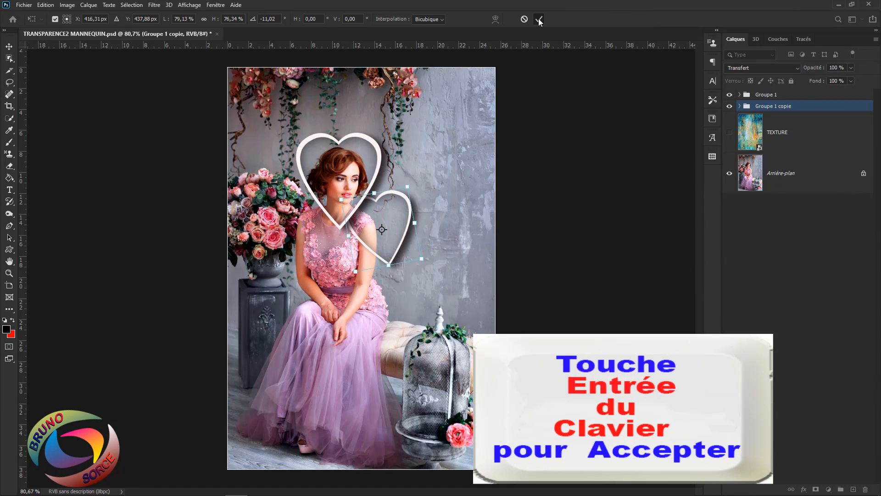
pyautogui.click(539, 20)
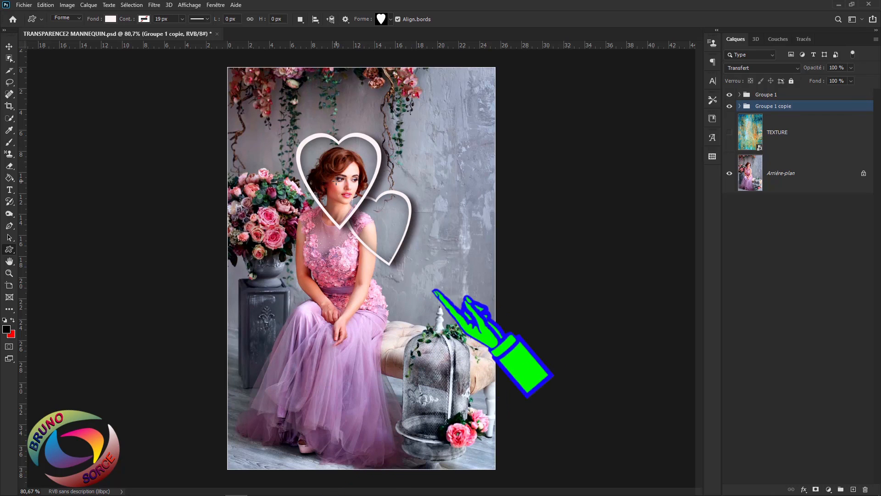
# - Add a Lumière tamisée gradient overlay with the Yellow, Blue, Red, Green gradient to the larger heart's FOND layer in Groupe 1
pyautogui.click(740, 106)
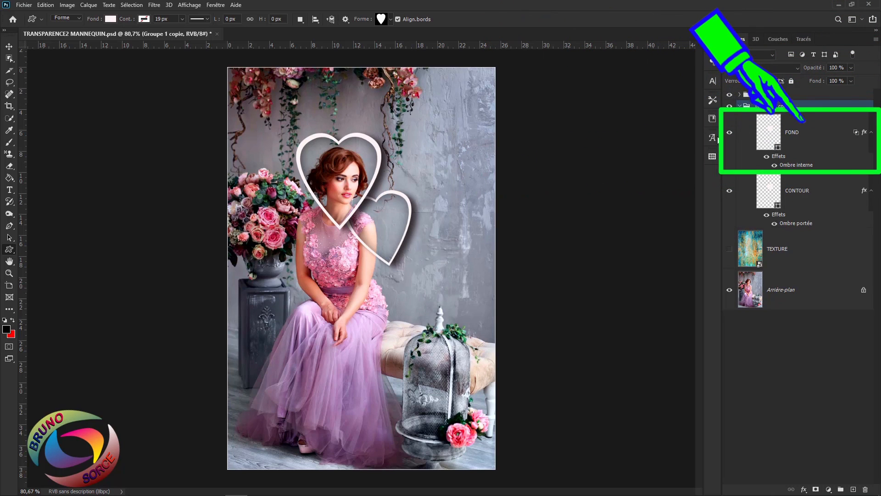
pyautogui.doubleClick(847, 141)
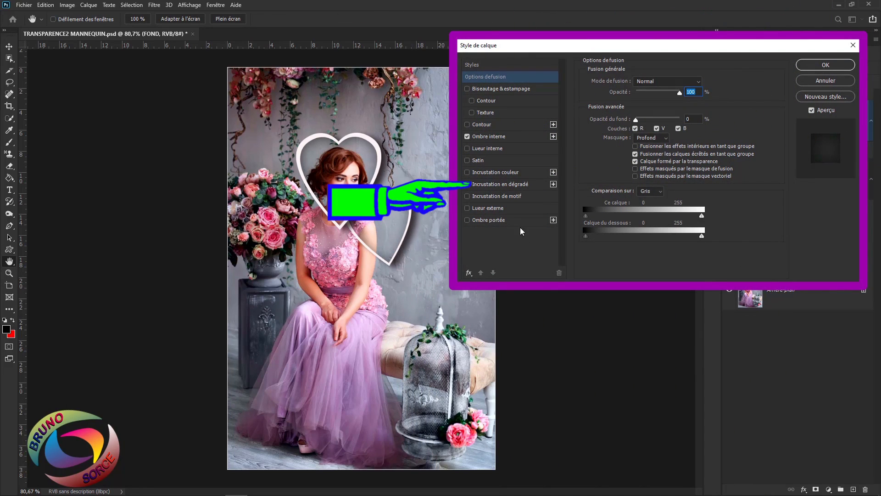
pyautogui.click(499, 185)
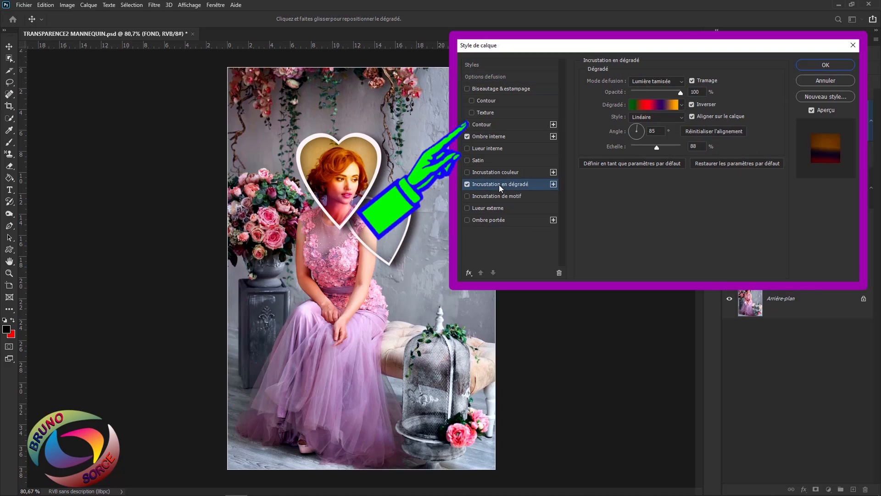
pyautogui.click(649, 105)
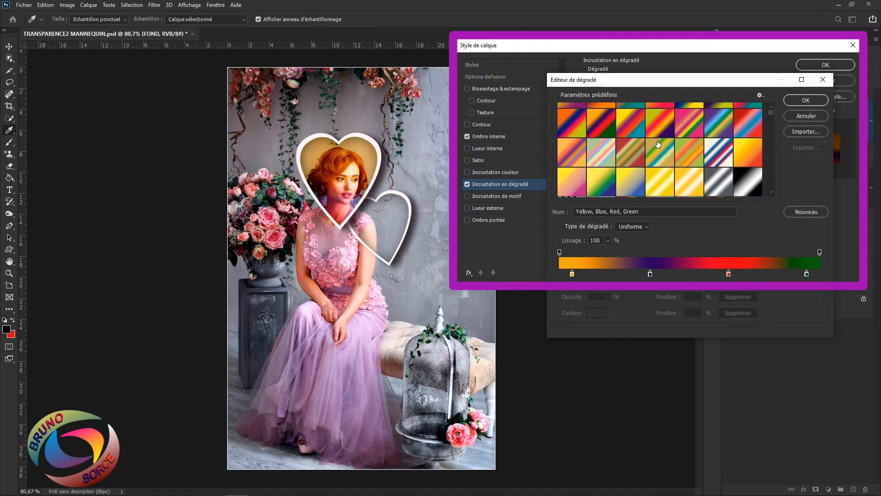
pyautogui.click(802, 117)
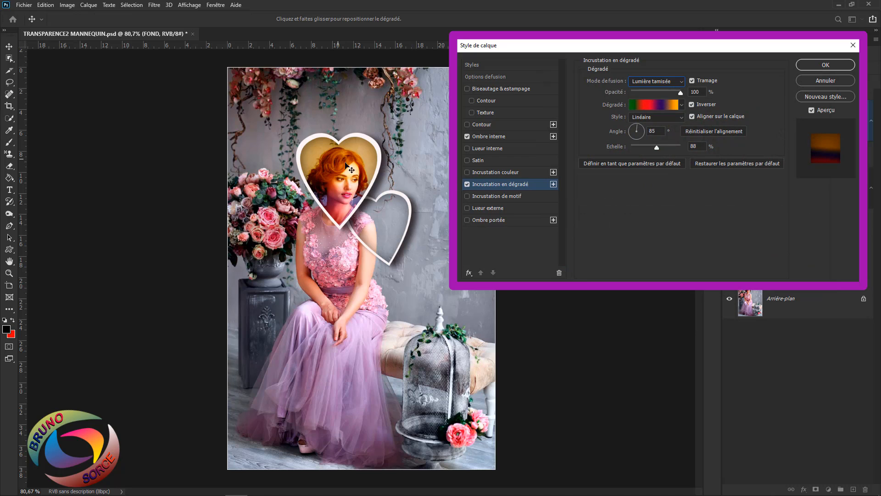
pyautogui.click(826, 65)
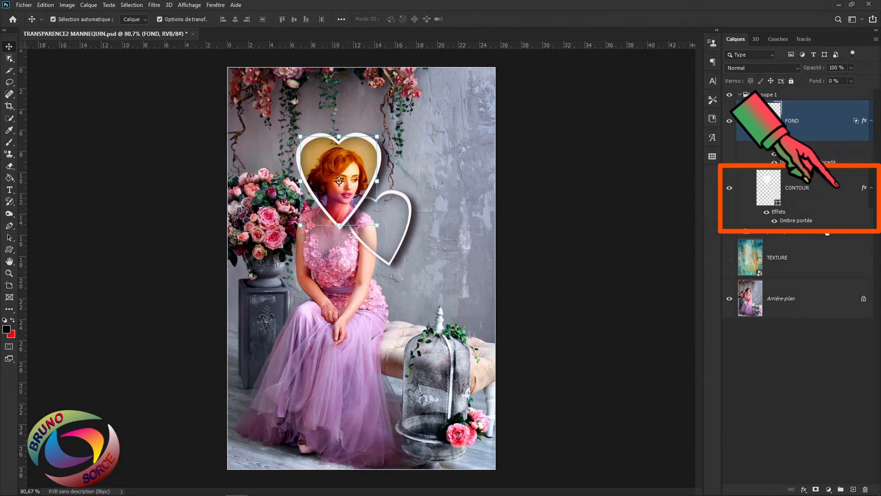
# - Give the CONTOUR layer in Groupe 1 a colour overlay in Produit mode with magenta da06fa
pyautogui.click(838, 194)
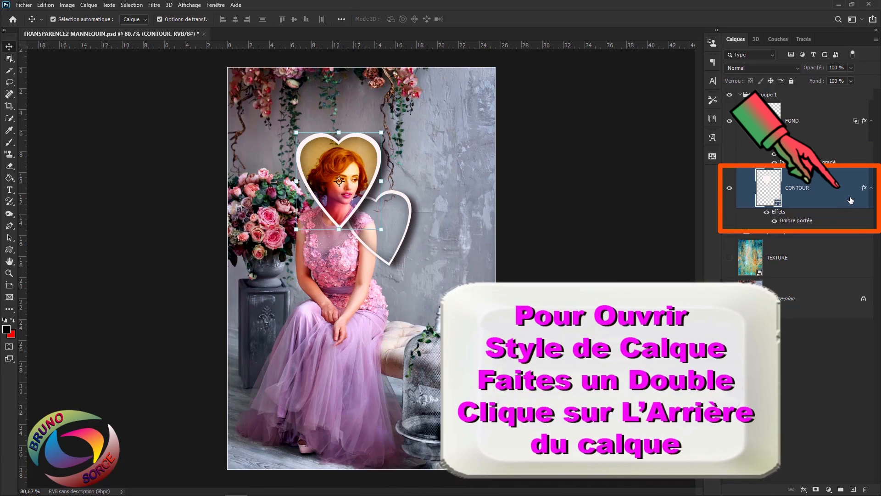
pyautogui.doubleClick(850, 201)
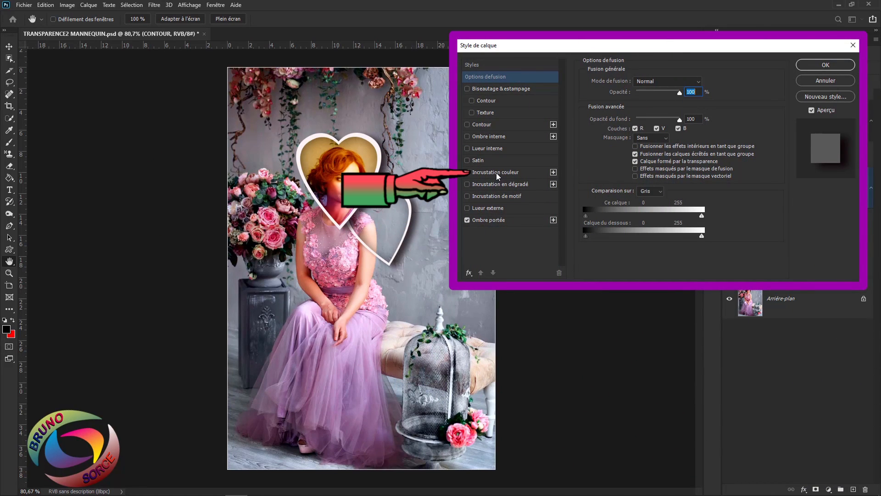
pyautogui.click(497, 172)
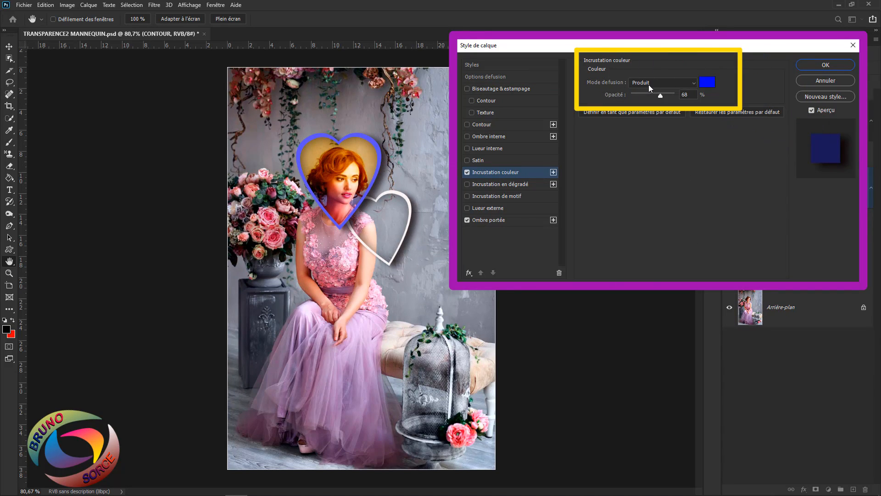
pyautogui.click(705, 83)
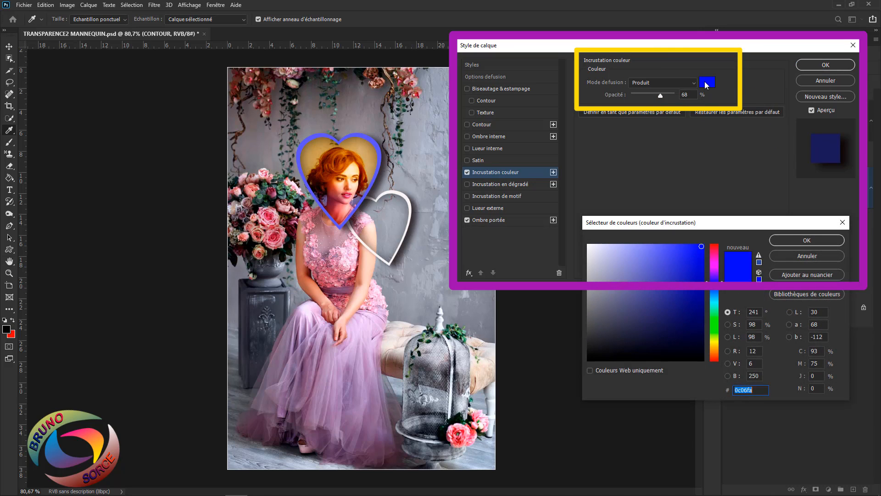
pyautogui.click(715, 266)
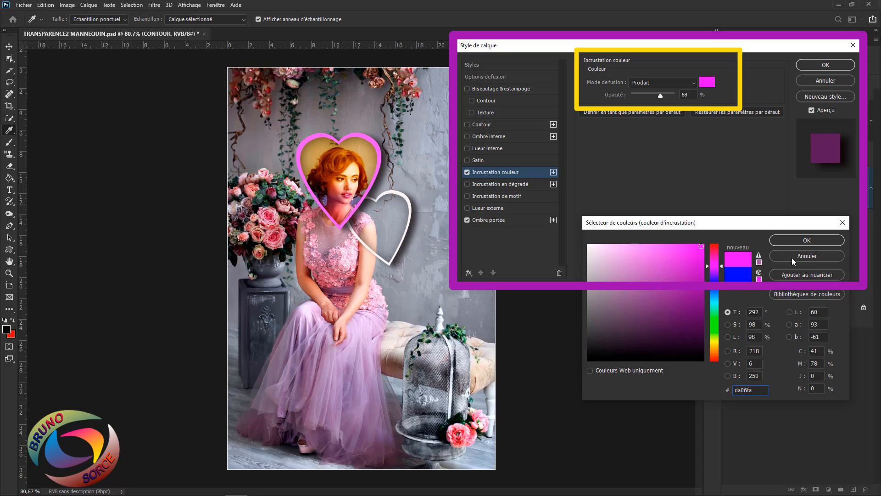
pyautogui.click(796, 239)
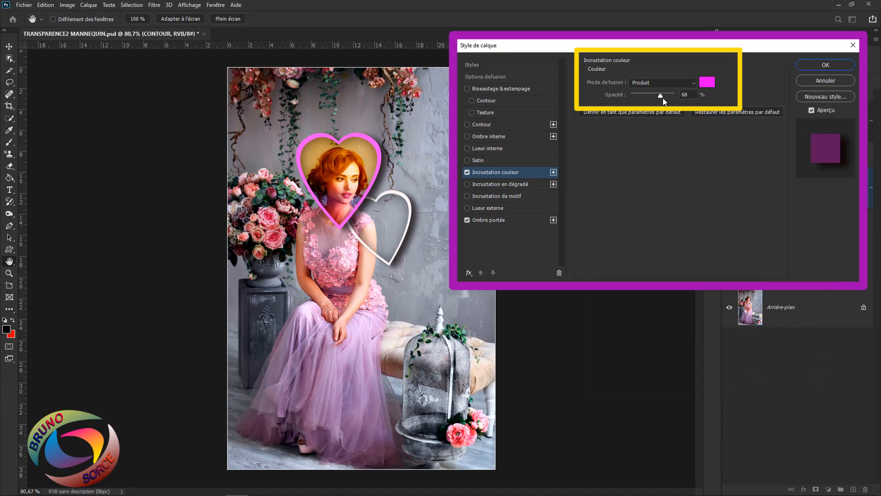
# - Set the magenta colour overlay's opacity to 72%, apply the style and collapse Groupe 1
pyautogui.moveTo(661, 96); pyautogui.dragTo(680, 97)
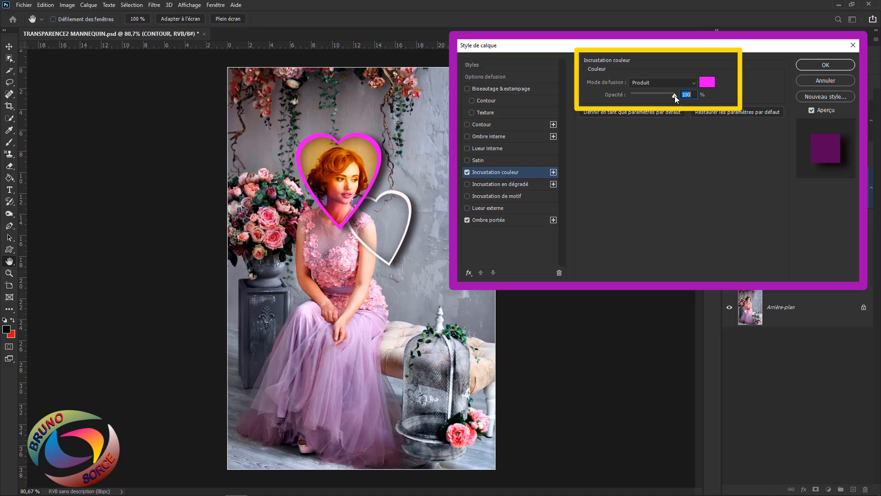
pyautogui.moveTo(675, 95)
pyautogui.mouseDown()
pyautogui.moveTo(634, 95)
pyautogui.moveTo(664, 105)
pyautogui.mouseUp()
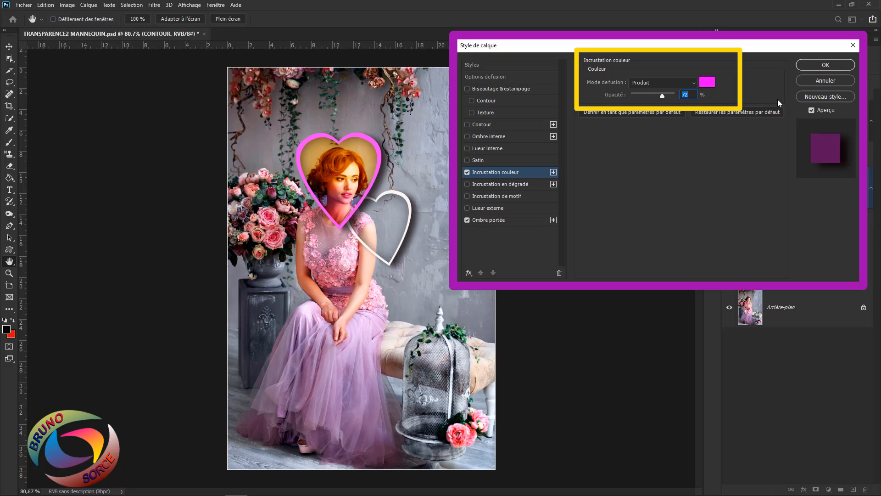
pyautogui.click(834, 65)
pyautogui.click(793, 120)
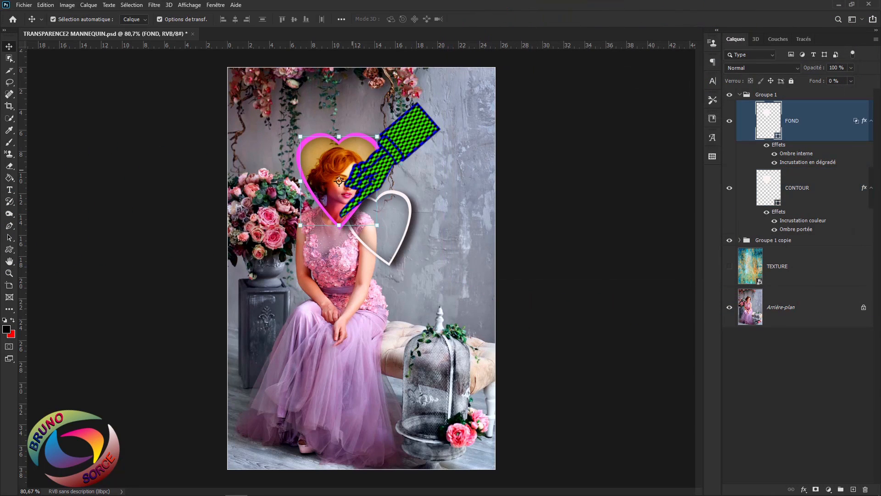
pyautogui.click(740, 95)
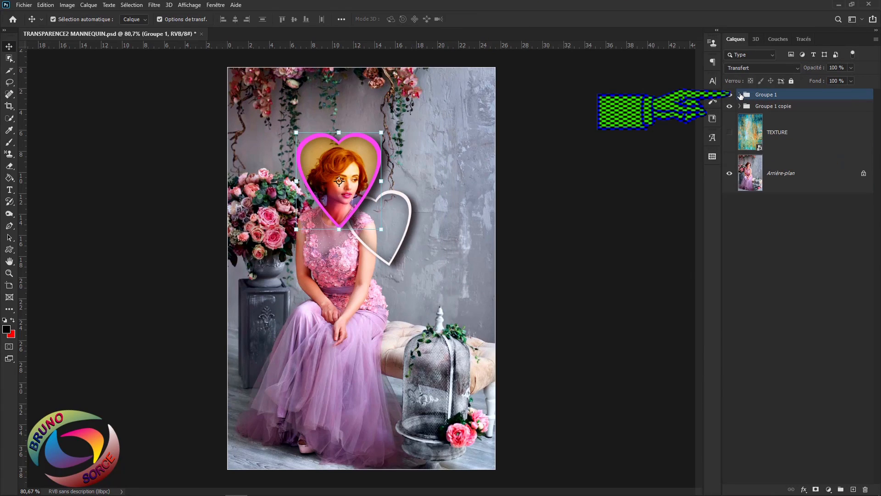
# - Expand Groupe 1 copie and enable a Lumière tamisée gradient overlay on its FOND layer
pyautogui.click(772, 109)
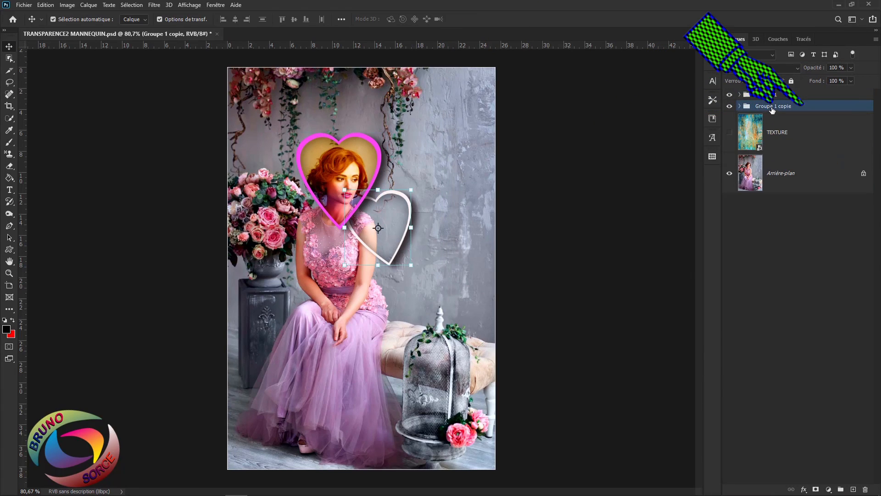
pyautogui.click(740, 106)
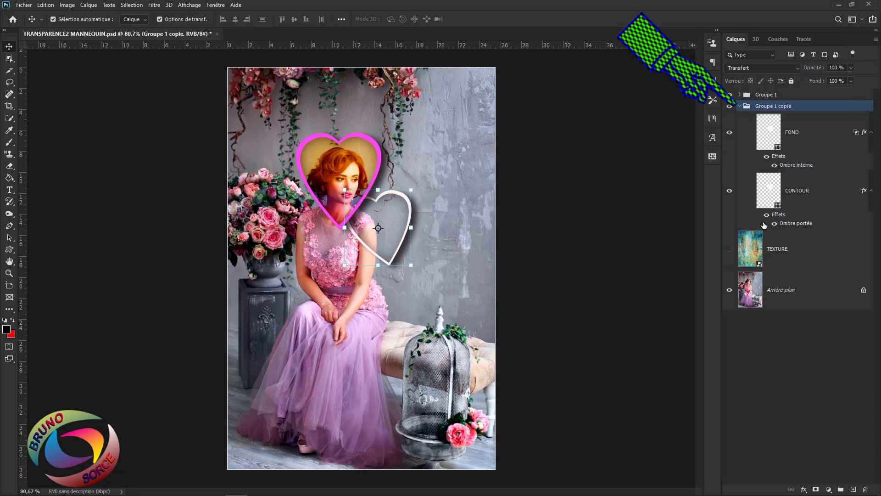
pyautogui.click(836, 147)
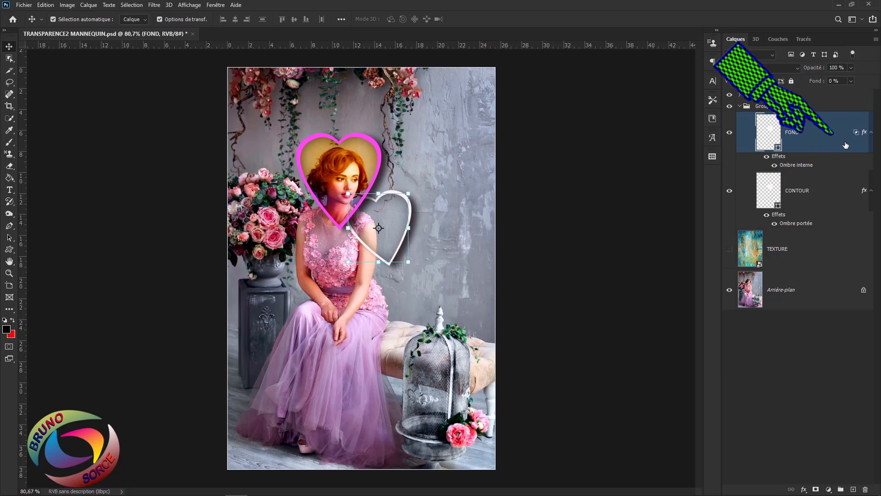
pyautogui.doubleClick(846, 145)
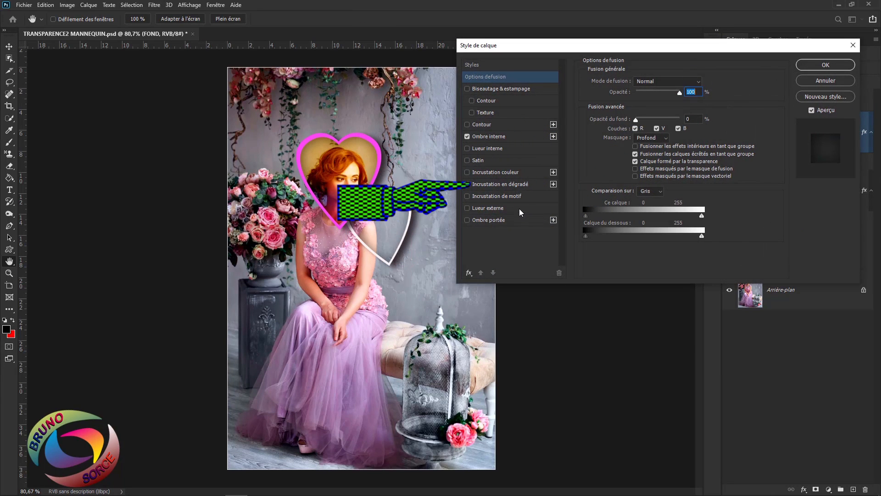
pyautogui.click(504, 184)
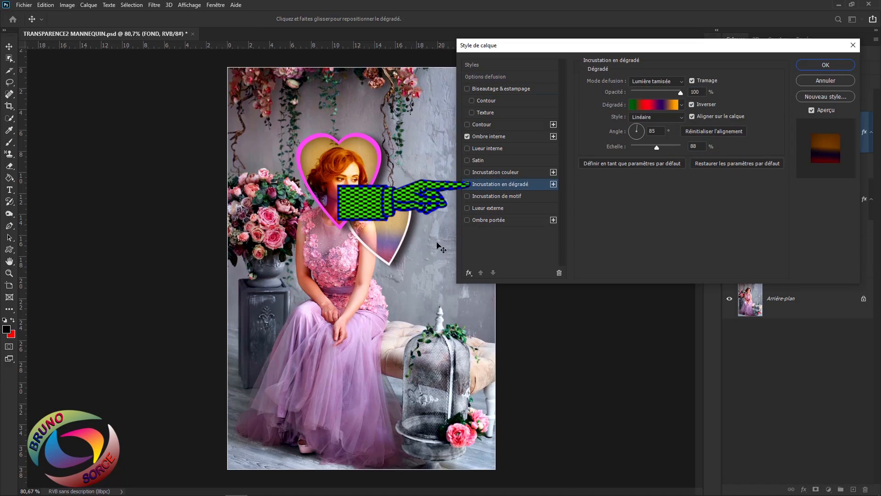
# - Use the Spectrum preset for the smaller heart's gradient overlay, adjust the overlay's opacity and apply the style
pyautogui.click(651, 105)
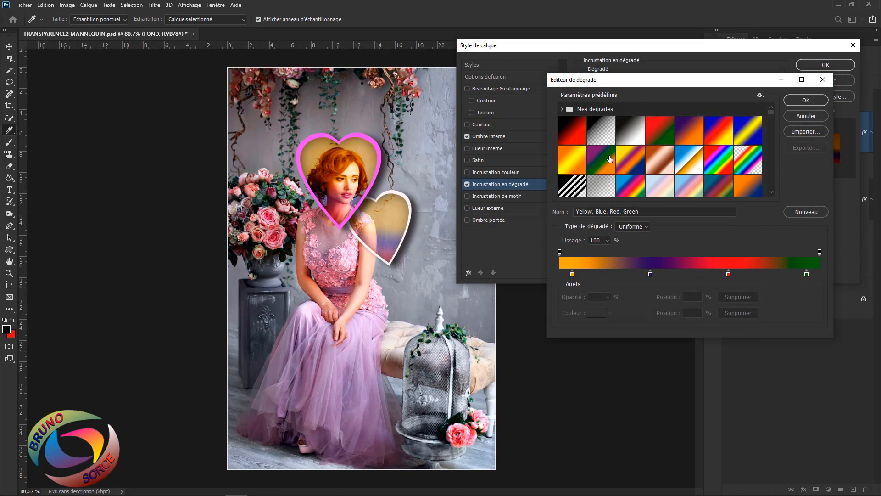
pyautogui.click(635, 125)
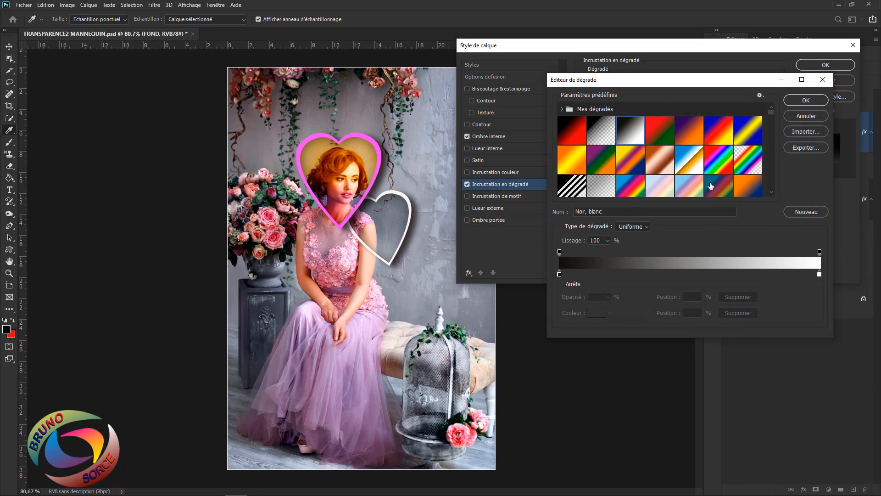
pyautogui.click(722, 166)
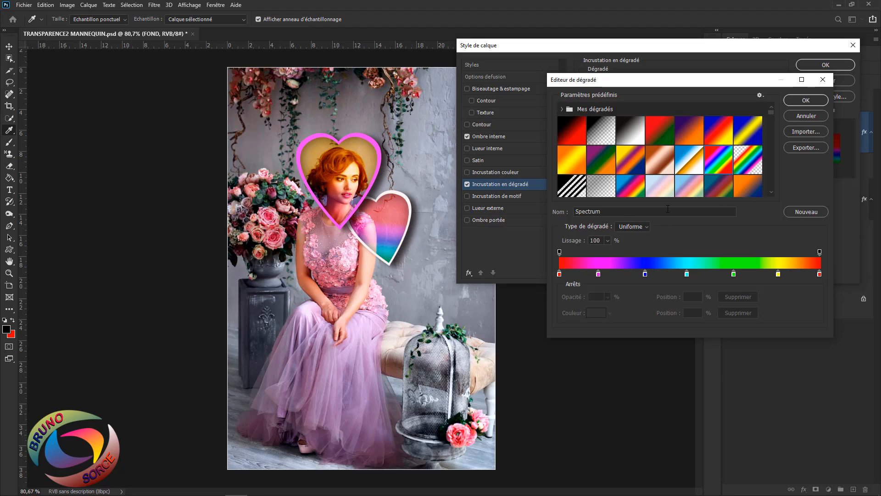
pyautogui.click(806, 100)
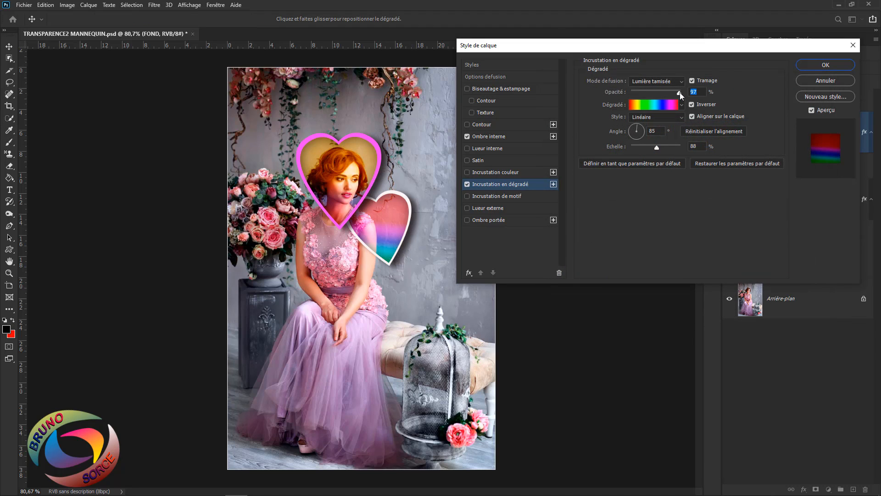
pyautogui.moveTo(679, 92); pyautogui.dragTo(651, 96)
pyautogui.click(822, 66)
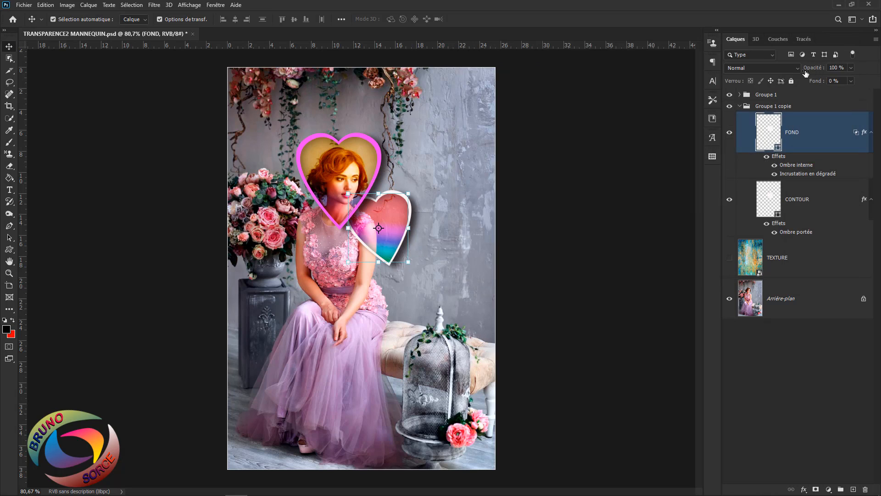
# - Give the CONTOUR layer in Groupe 1 copie a Produit colour overlay in yellow f7fa06 at about 70% opacity, then collapse the group
pyautogui.click(424, 248)
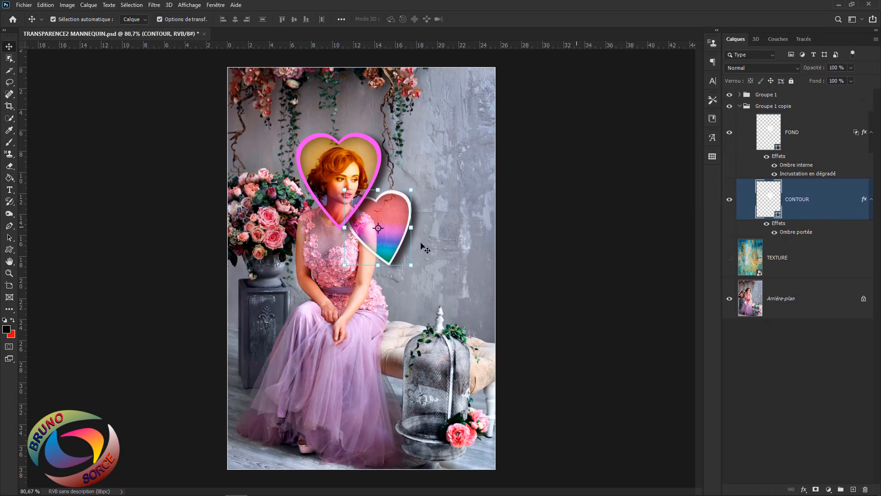
pyautogui.doubleClick(843, 211)
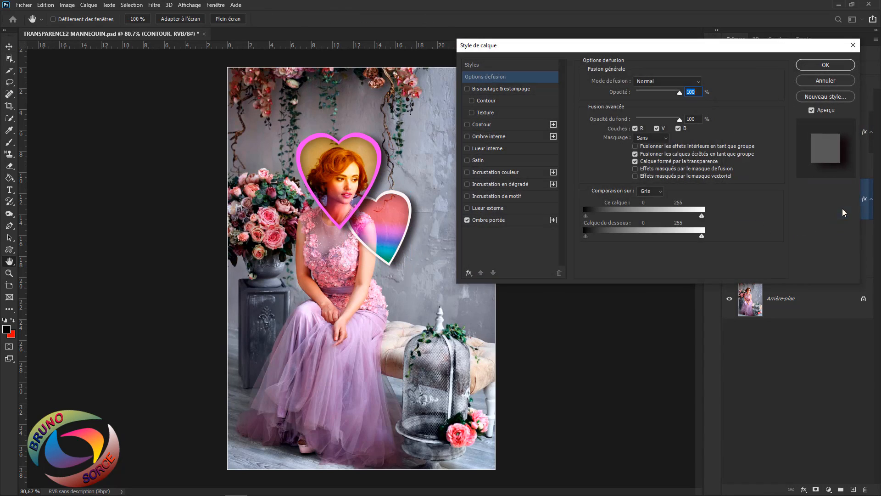
pyautogui.click(486, 172)
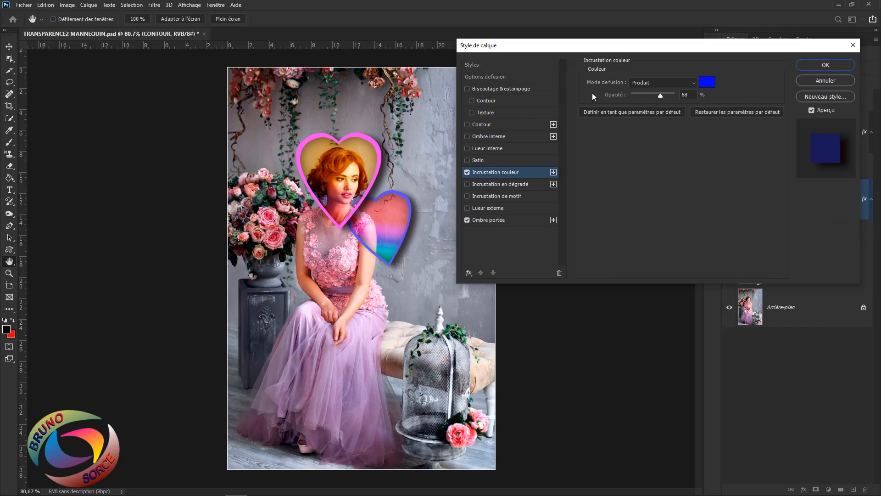
pyautogui.click(707, 83)
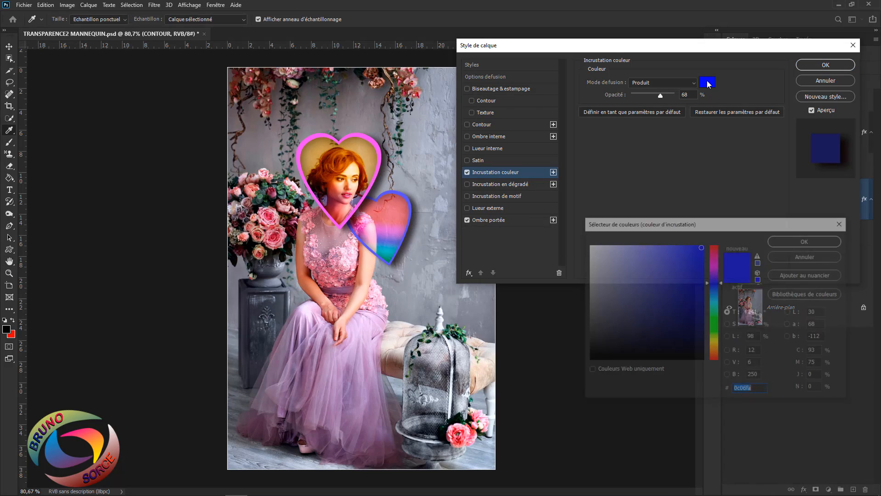
pyautogui.click(712, 342)
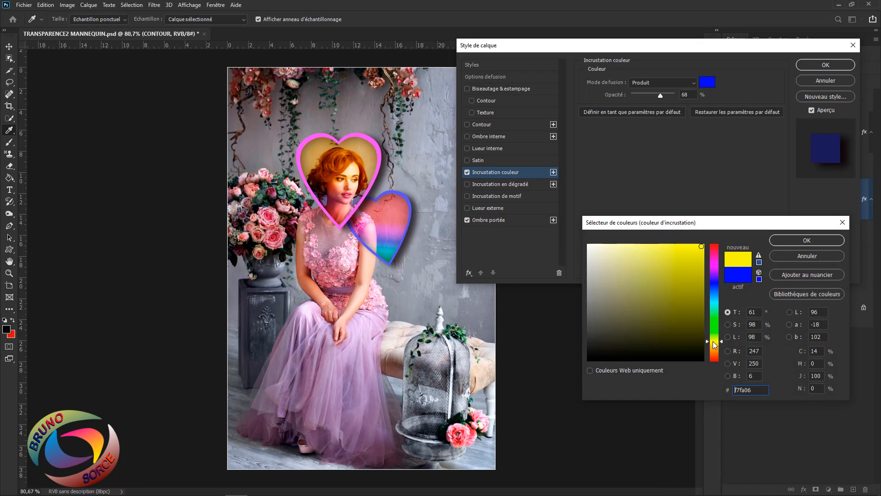
pyautogui.click(805, 240)
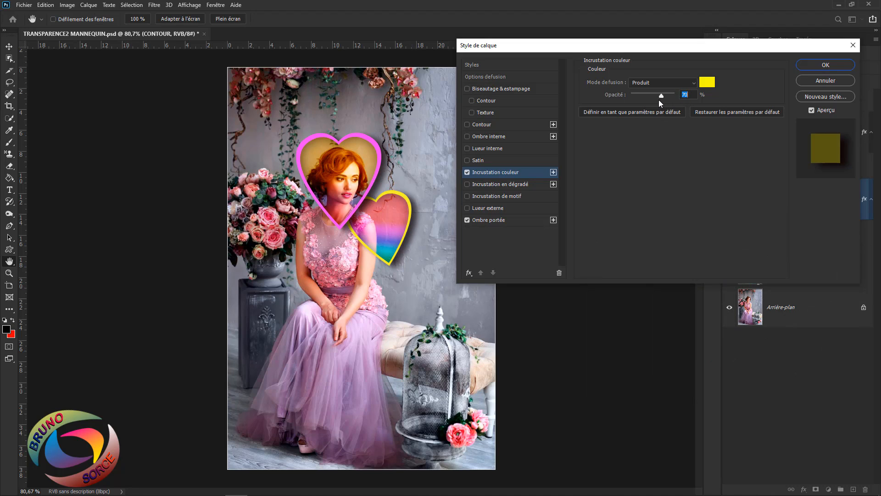
pyautogui.moveTo(657, 100); pyautogui.dragTo(662, 100)
pyautogui.click(822, 66)
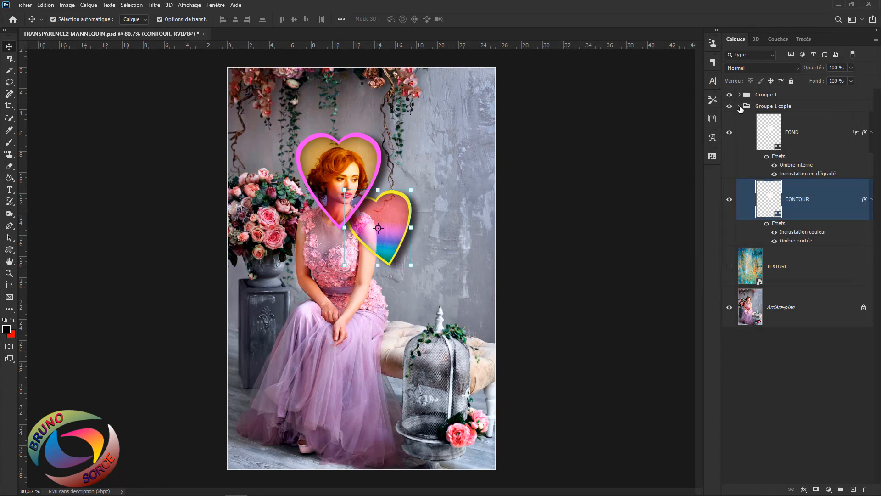
pyautogui.click(740, 106)
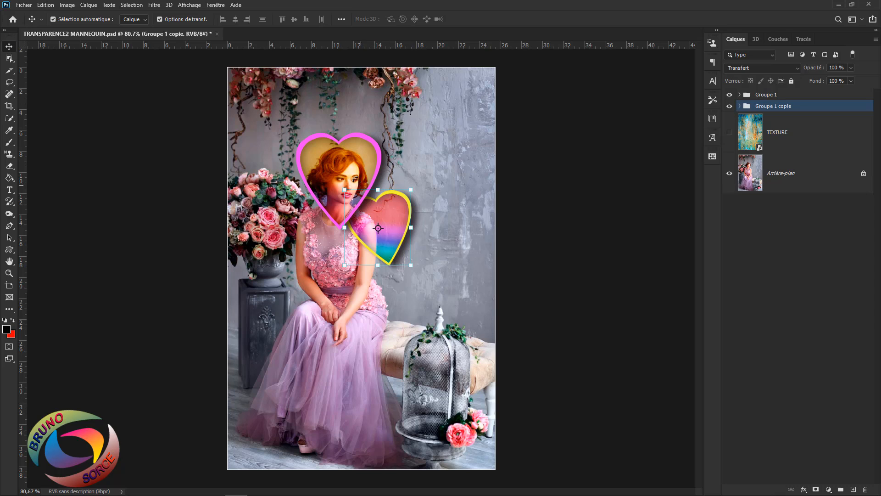
# - Duplicate Groupe 1 and move the copied heart down over the woman's lap with Free Transform
pyautogui.click(349, 162)
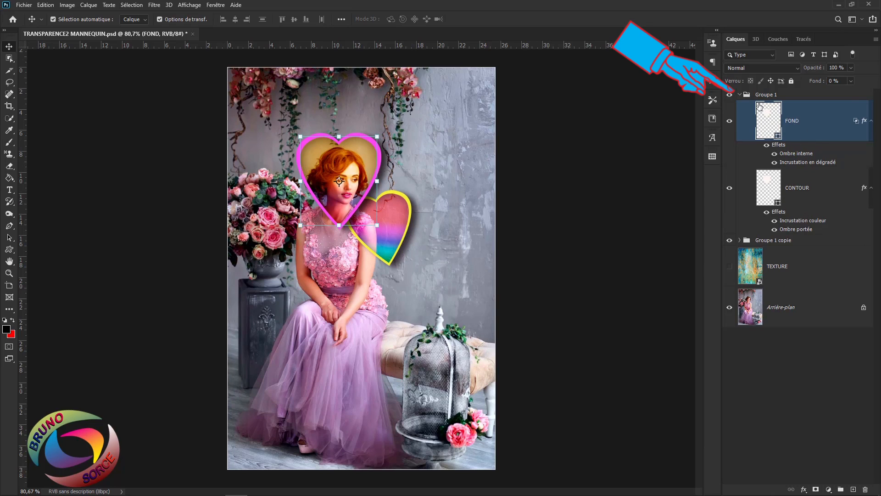
pyautogui.click(739, 95)
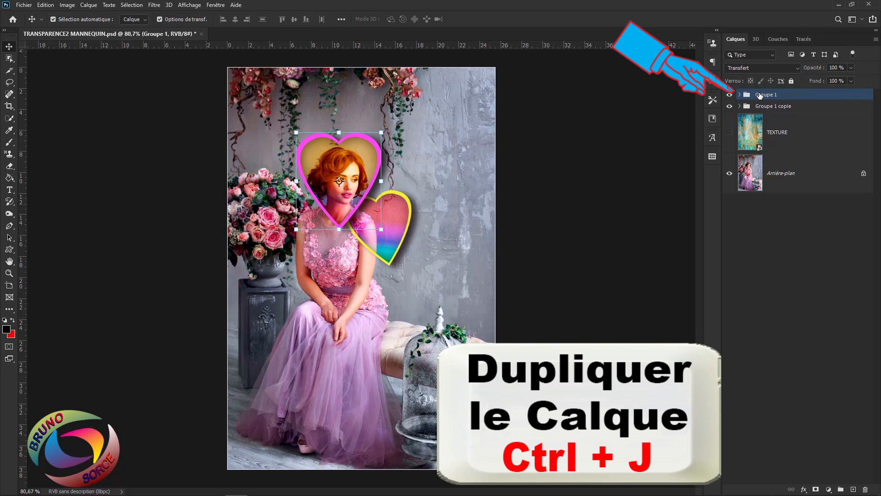
pyautogui.hotkey('ctrl', 'j')
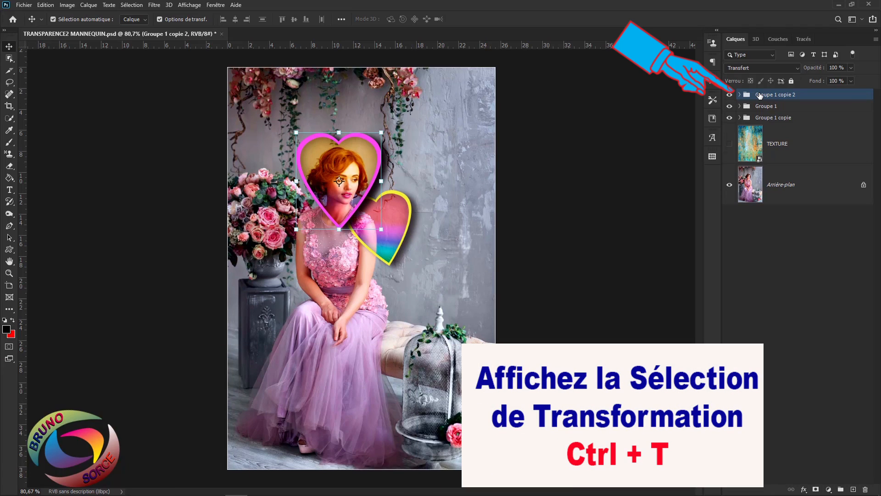
pyautogui.hotkey('ctrl', 't')
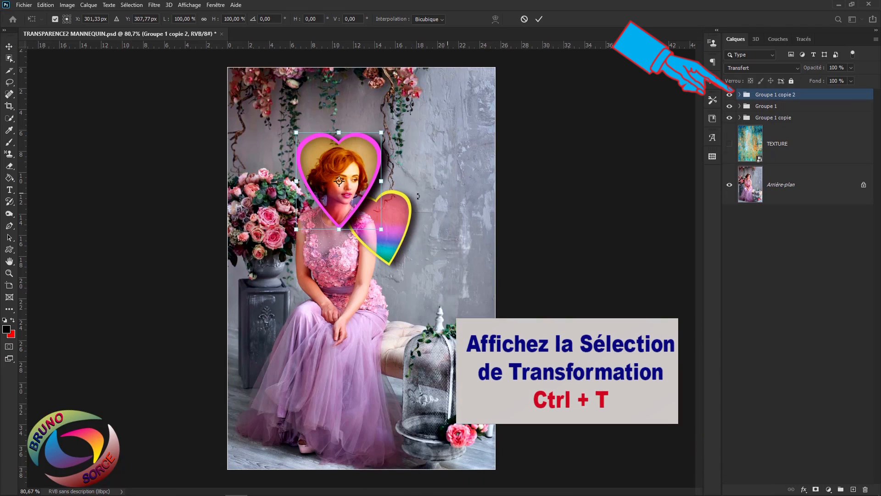
pyautogui.click(739, 95)
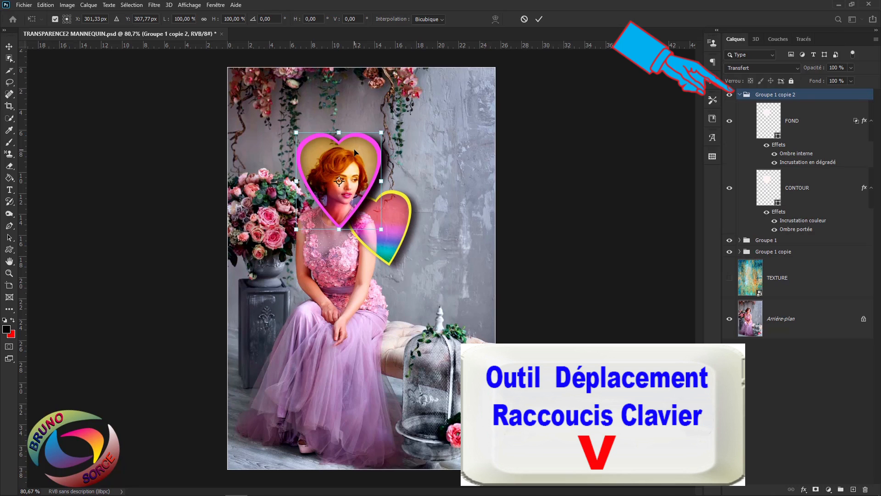
pyautogui.moveTo(354, 152); pyautogui.dragTo(315, 284)
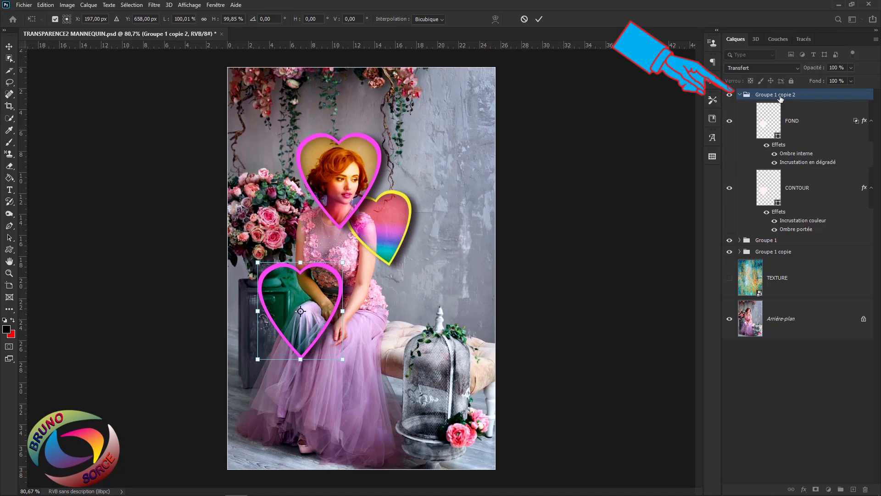
# - Move the Groupe 1 copie 2 heart onto the flower bouquet, rotate it about 22° and scale it to about 74%
pyautogui.click(813, 127)
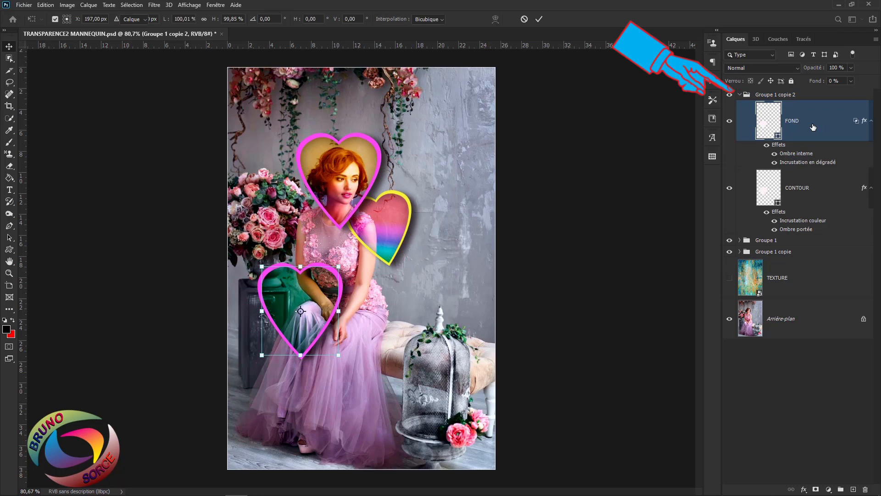
pyautogui.doubleClick(306, 288)
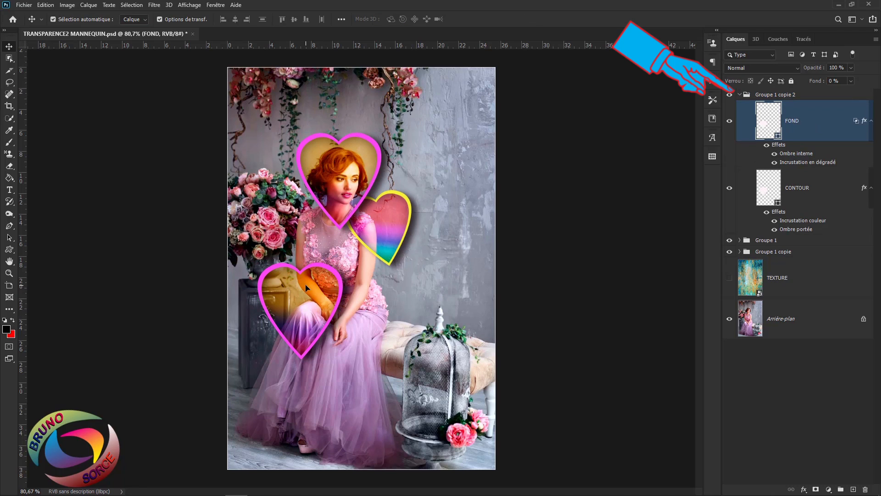
pyautogui.moveTo(307, 288)
pyautogui.mouseDown()
pyautogui.moveTo(394, 312)
pyautogui.moveTo(362, 311)
pyautogui.moveTo(307, 288)
pyautogui.mouseUp()
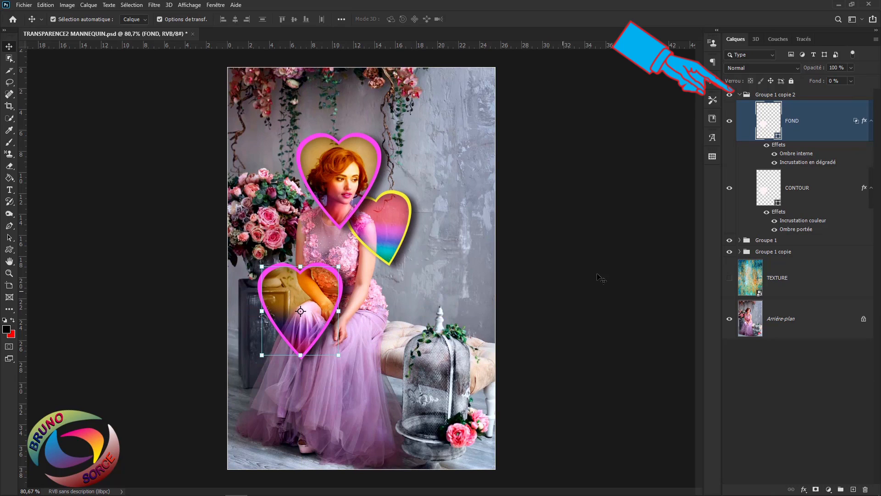
pyautogui.click(777, 95)
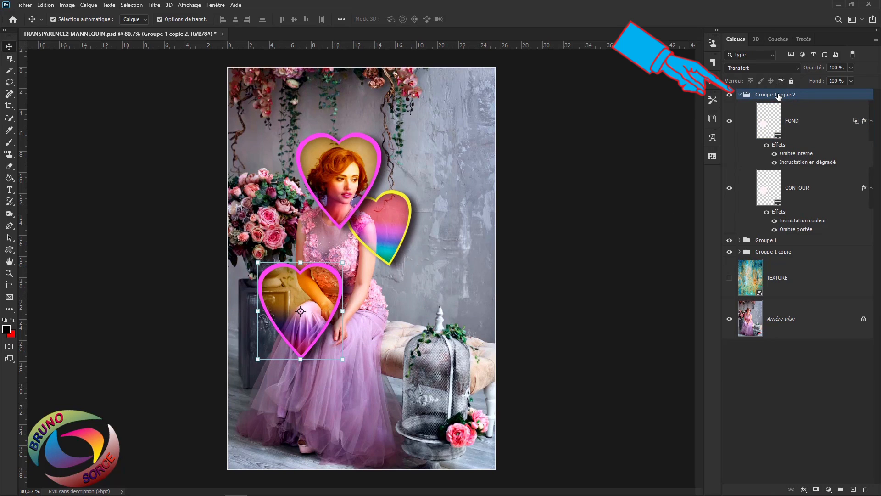
pyautogui.moveTo(312, 292); pyautogui.dragTo(290, 185)
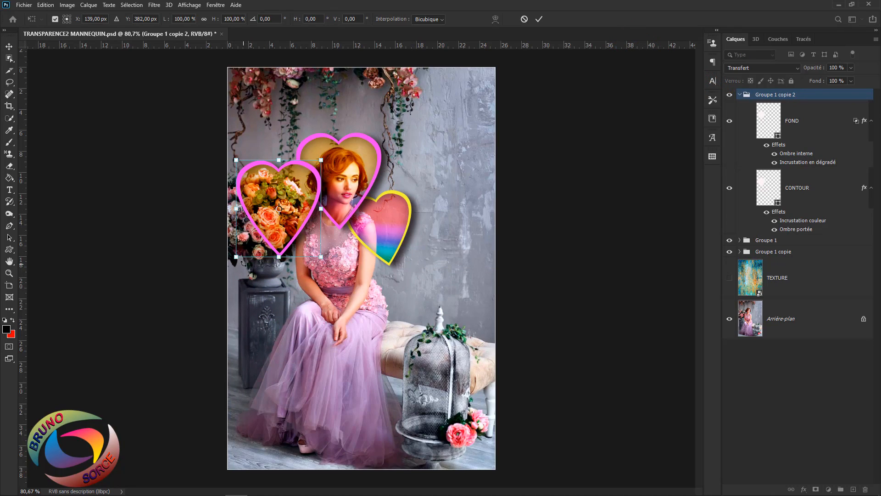
pyautogui.moveTo(239, 262); pyautogui.dragTo(215, 239)
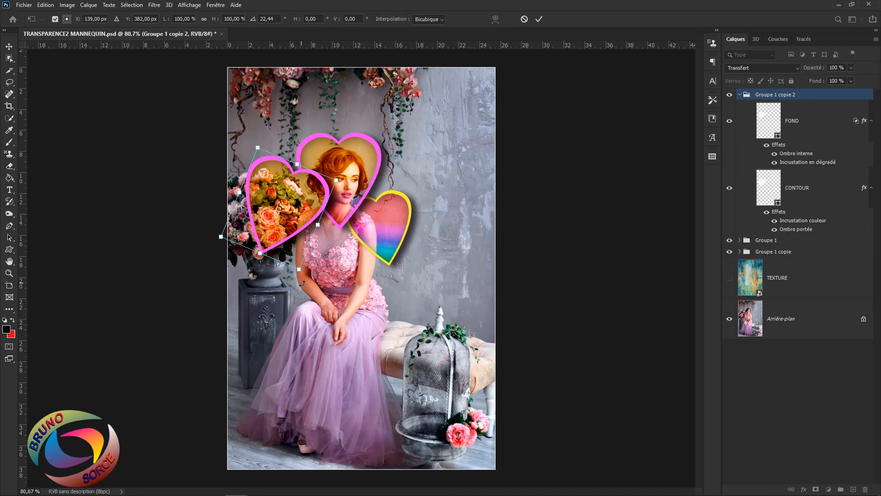
pyautogui.moveTo(300, 270); pyautogui.dragTo(288, 238)
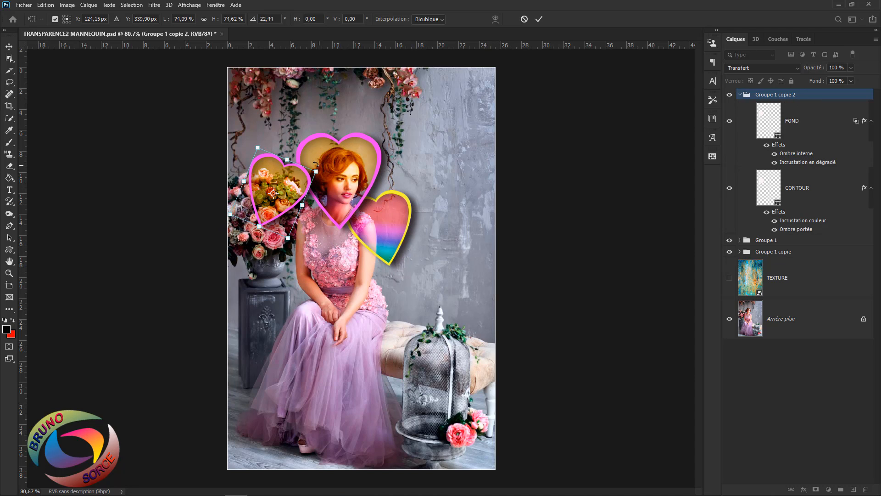
pyautogui.press('Return')
# - Place Groupe 1 copie 2 below Groupe 1 copie in the layer stack and select the whole group
pyautogui.click(739, 95)
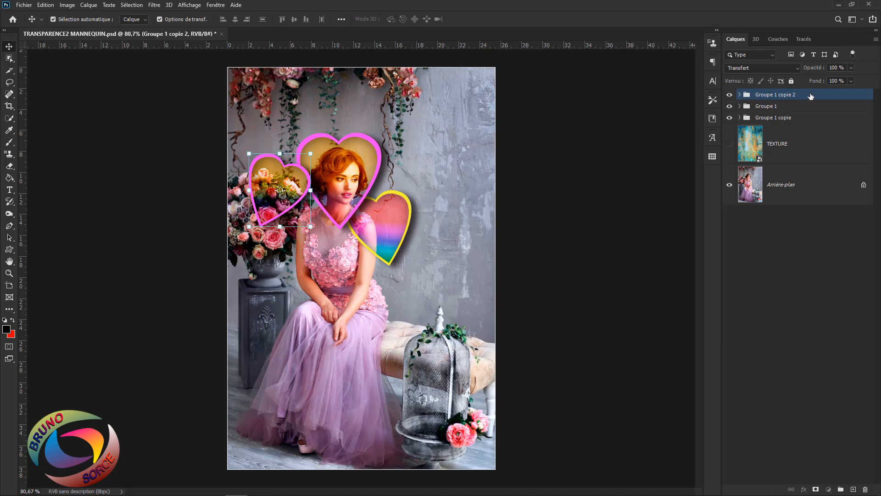
pyautogui.moveTo(811, 95); pyautogui.dragTo(803, 124)
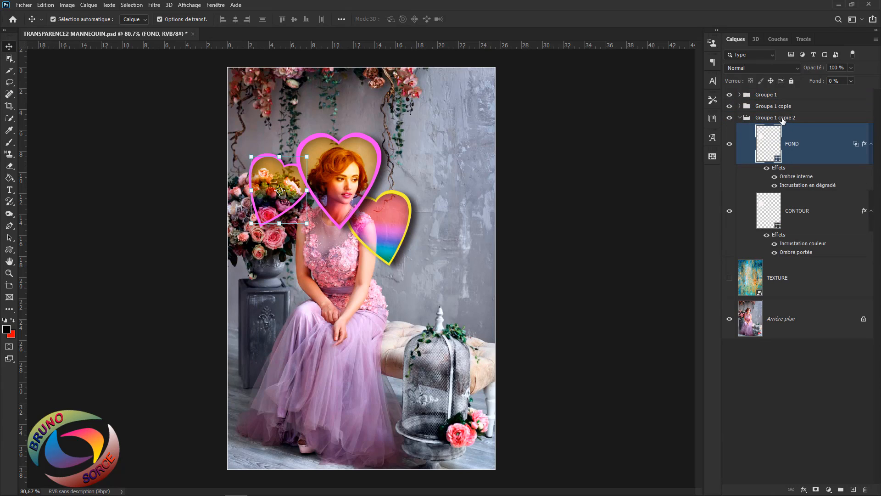
pyautogui.click(783, 119)
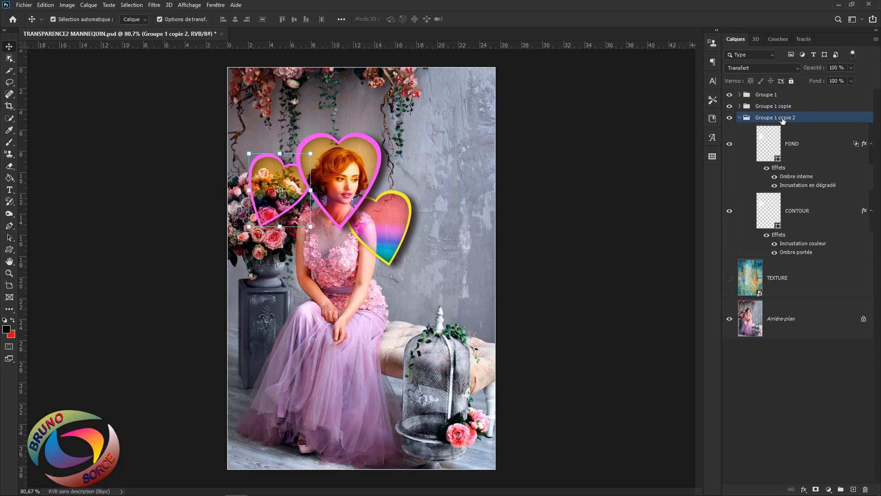
# - Shift the Groupe 1 copie 2 heart lower on the bouquet and rotate it about -64°
pyautogui.hotkey('ctrl', 't')
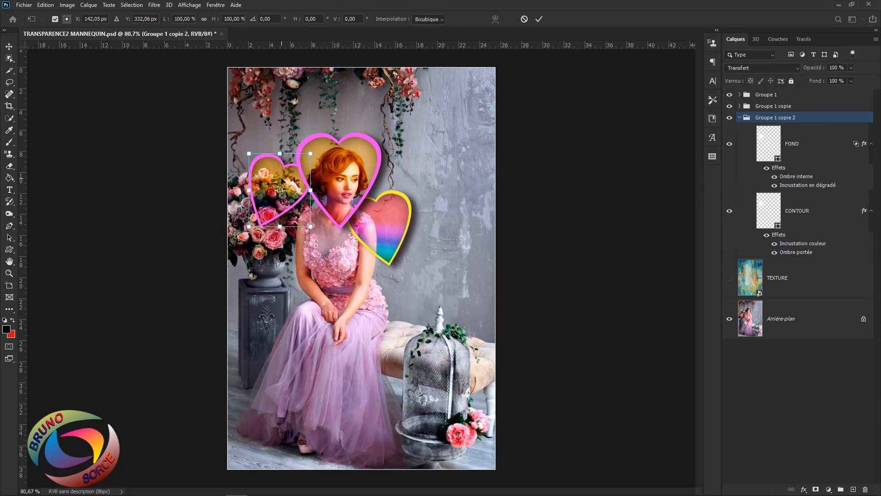
pyautogui.moveTo(282, 180); pyautogui.dragTo(280, 201)
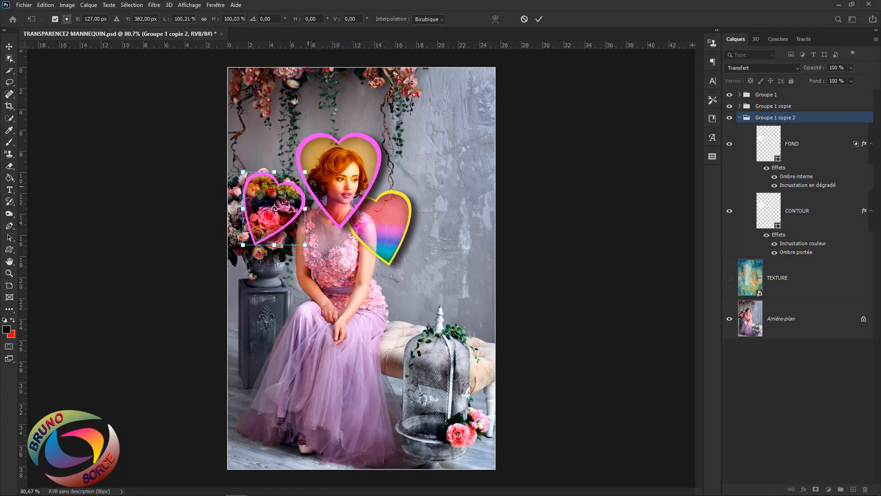
pyautogui.moveTo(312, 165); pyautogui.dragTo(250, 141)
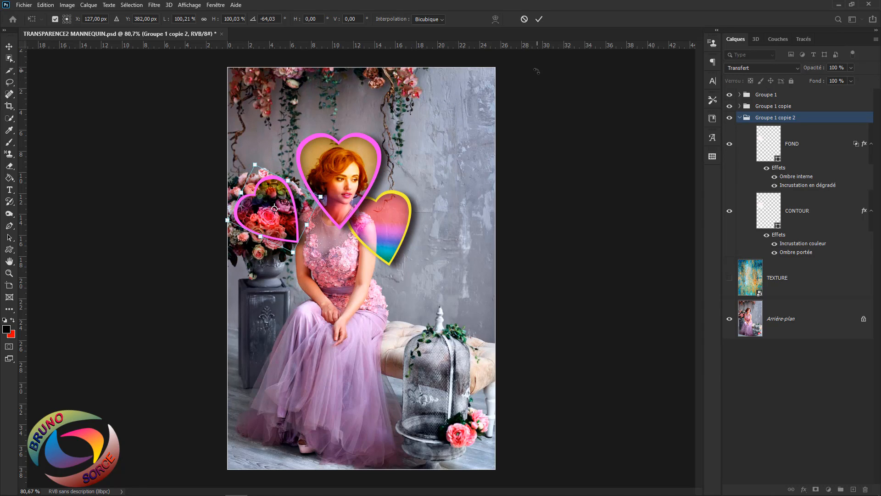
pyautogui.press('Return')
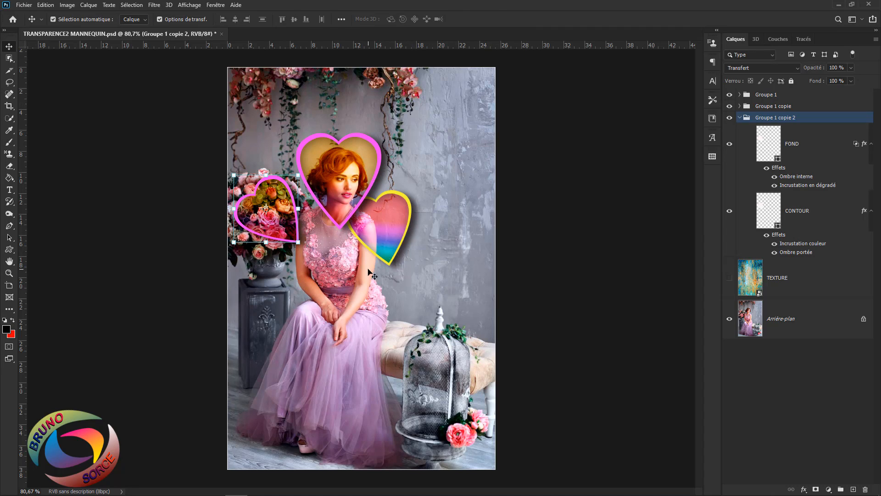
# - Change the gradient overlay on the FOND layer of Groupe 1 copie 2 to the Spectrum preset and apply the style
pyautogui.click(839, 151)
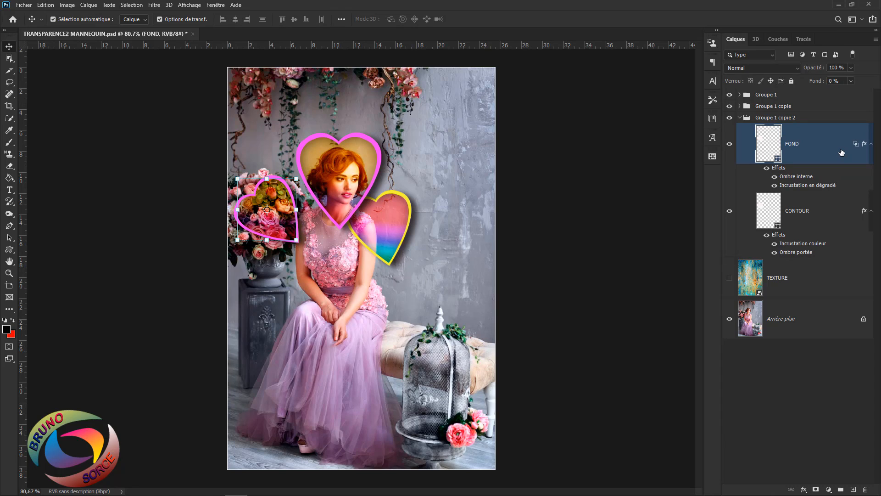
pyautogui.doubleClick(841, 152)
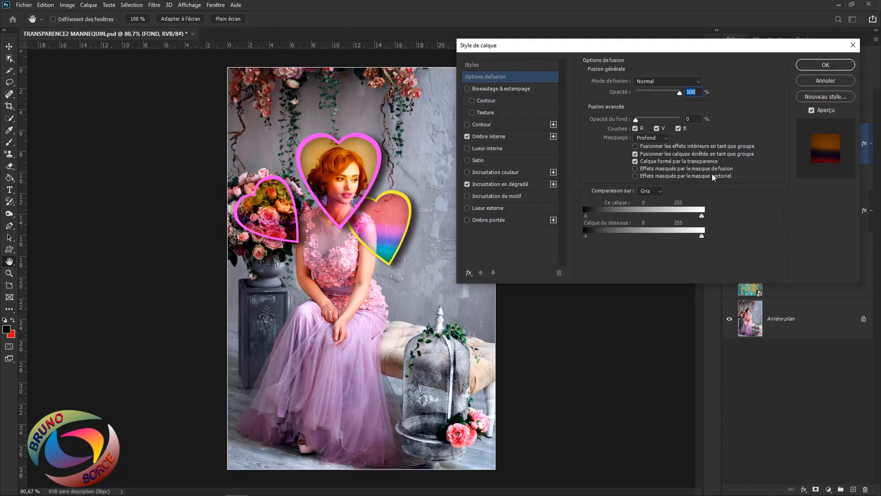
pyautogui.click(502, 185)
pyautogui.click(657, 104)
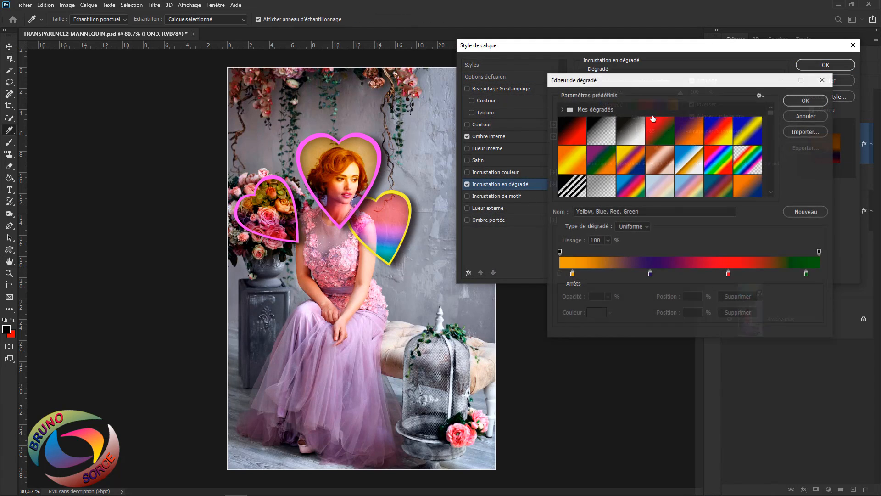
pyautogui.click(718, 161)
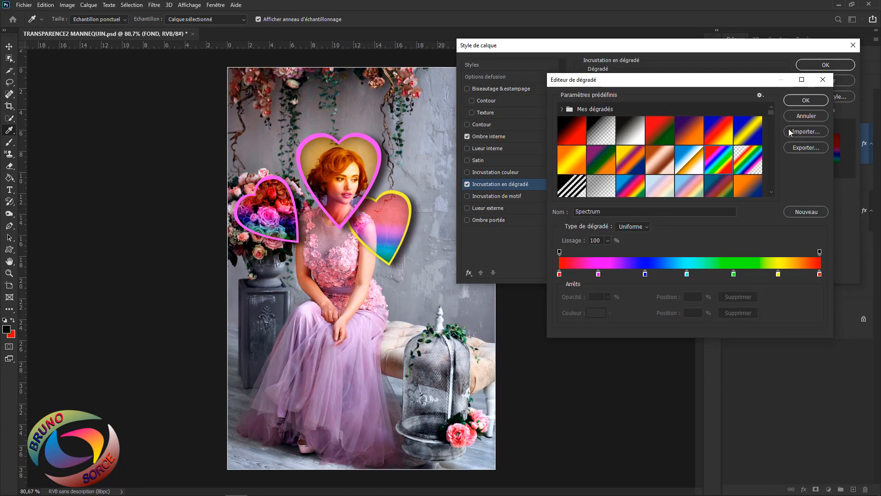
pyautogui.click(812, 102)
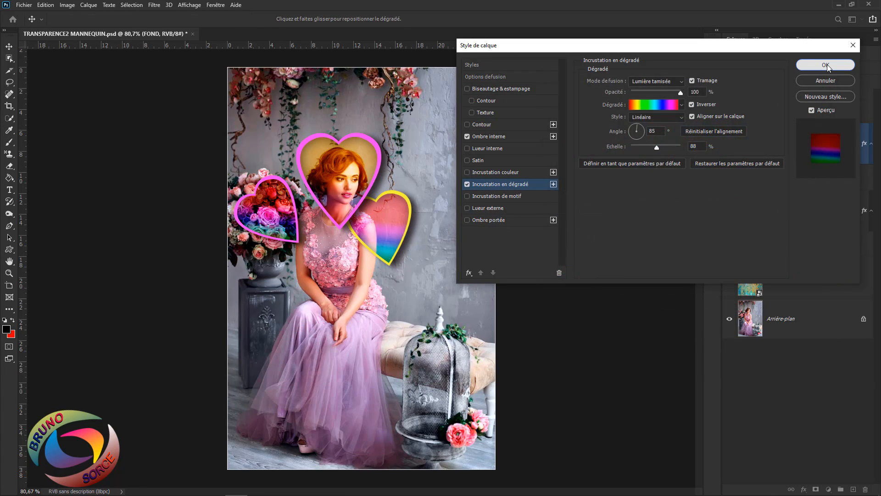
pyautogui.click(827, 65)
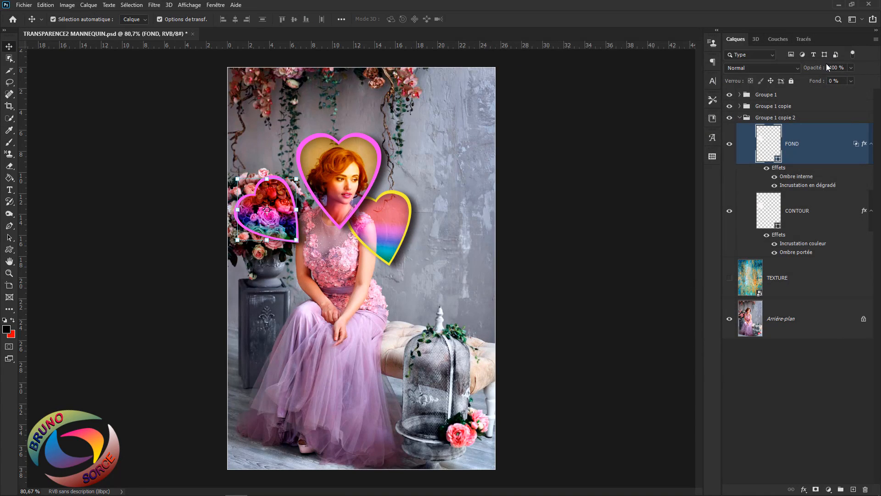
# - Set the colour overlay on the CONTOUR layer of Groupe 1 copie 2 to blue 1106fa and apply the style
pyautogui.click(844, 220)
pyautogui.doubleClick(843, 221)
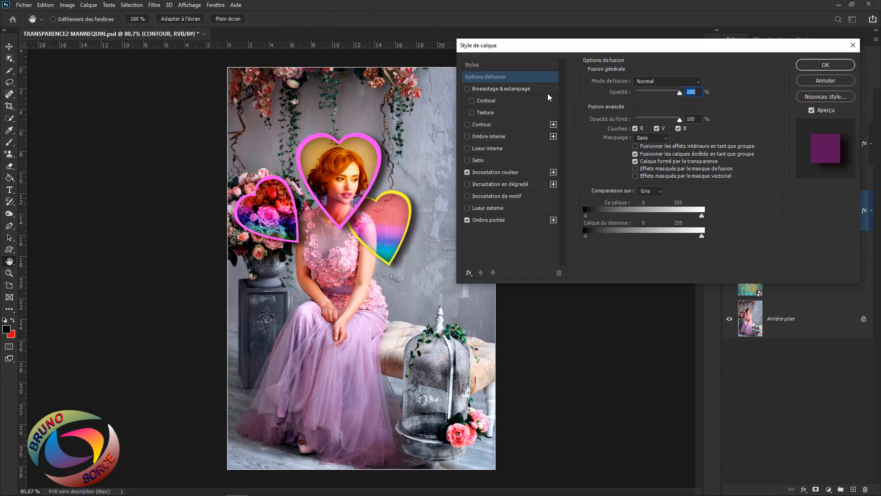
pyautogui.click(505, 172)
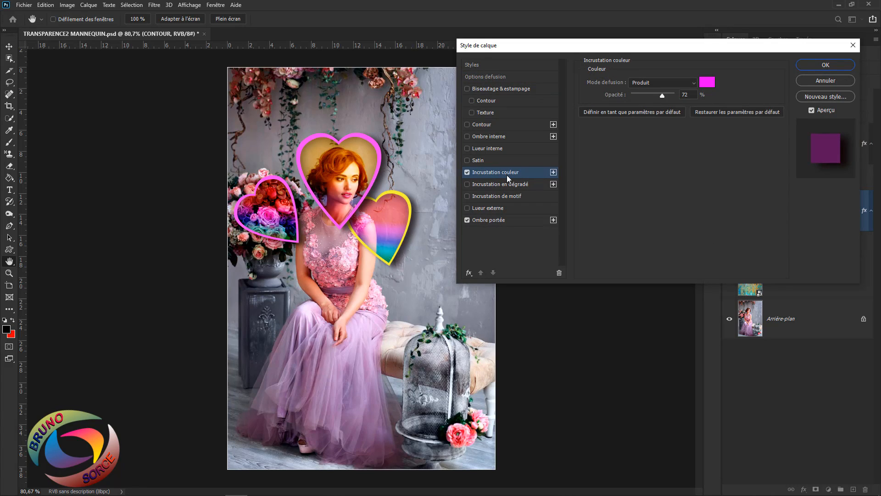
pyautogui.click(708, 82)
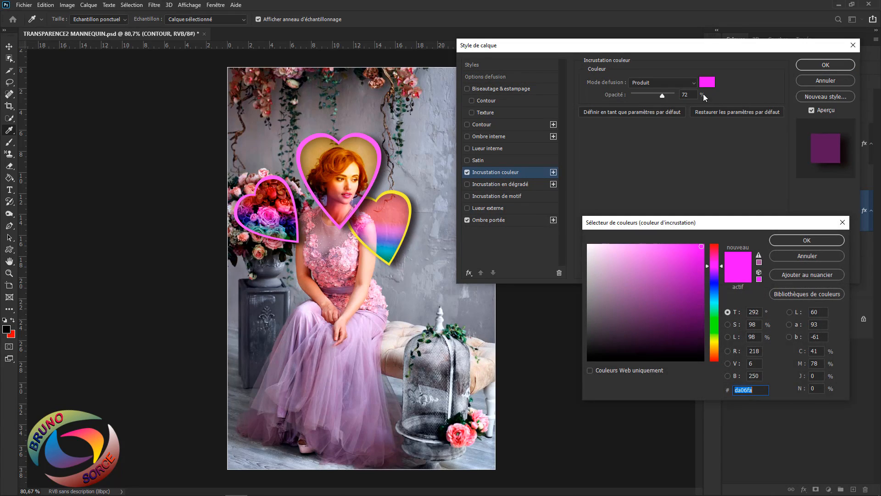
pyautogui.click(714, 286)
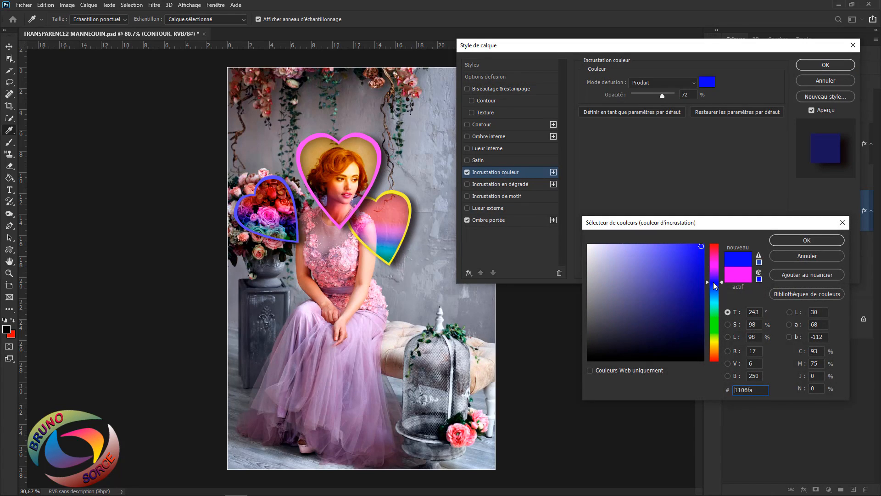
pyautogui.click(804, 240)
pyautogui.click(815, 68)
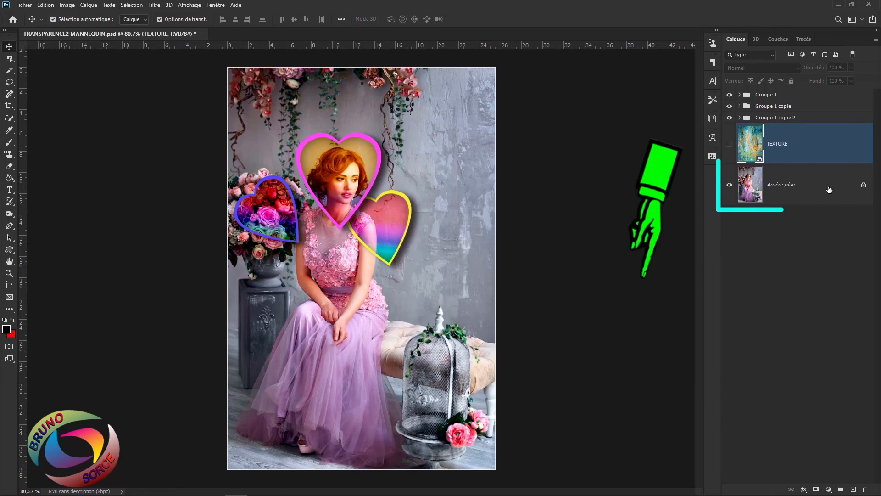
# - Add a Noir et blanc adjustment layer directly above Arrière-plan with the default settings and close its properties
pyautogui.click(803, 194)
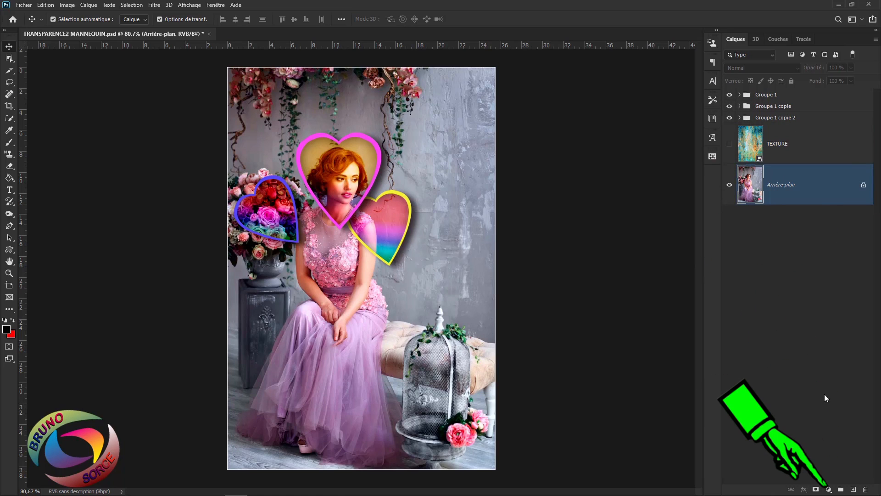
pyautogui.click(829, 487)
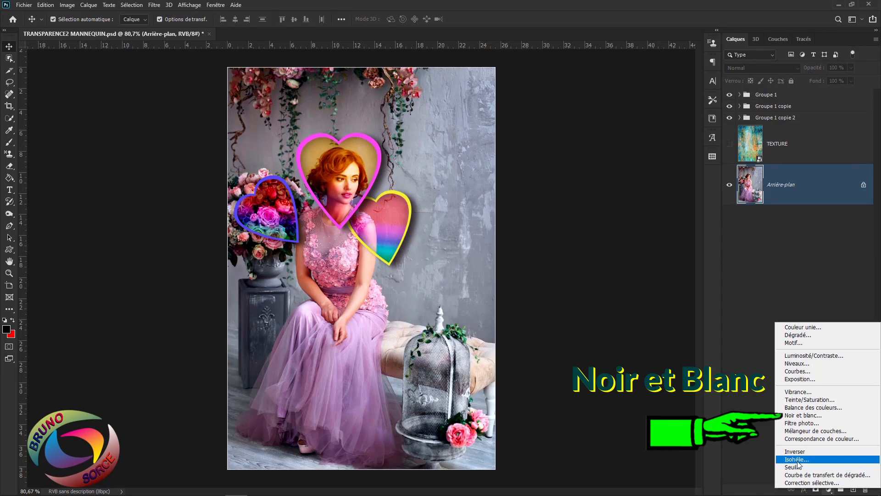
pyautogui.click(792, 416)
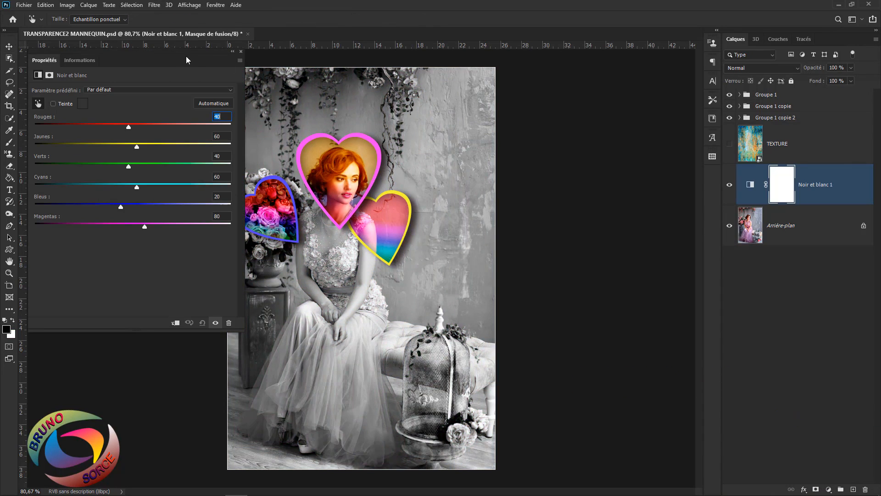
pyautogui.click(242, 52)
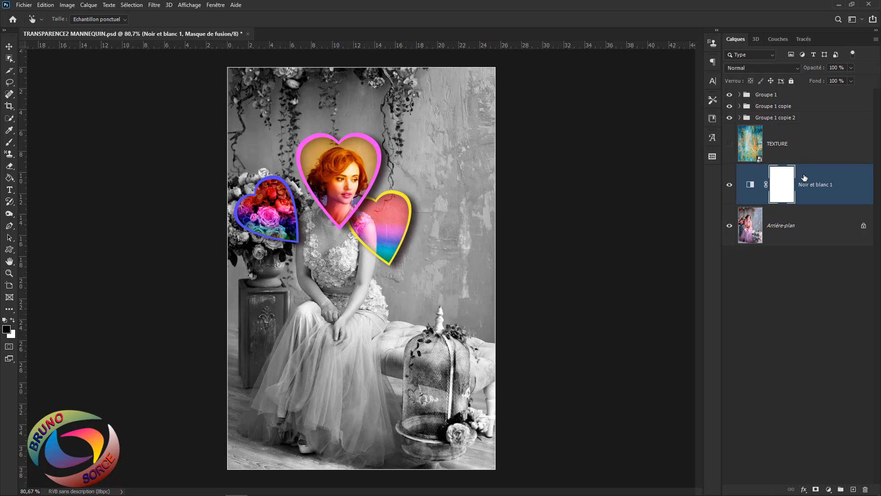
# - Toggle the effects of the FOND and CONTOUR layers in Groupe 1 off and back on to compare the heart with and without them
pyautogui.press('v')
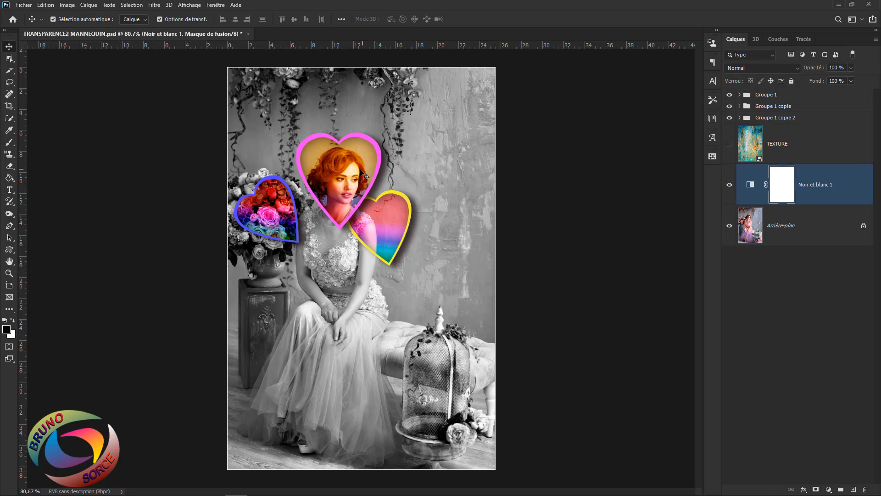
pyautogui.click(363, 174)
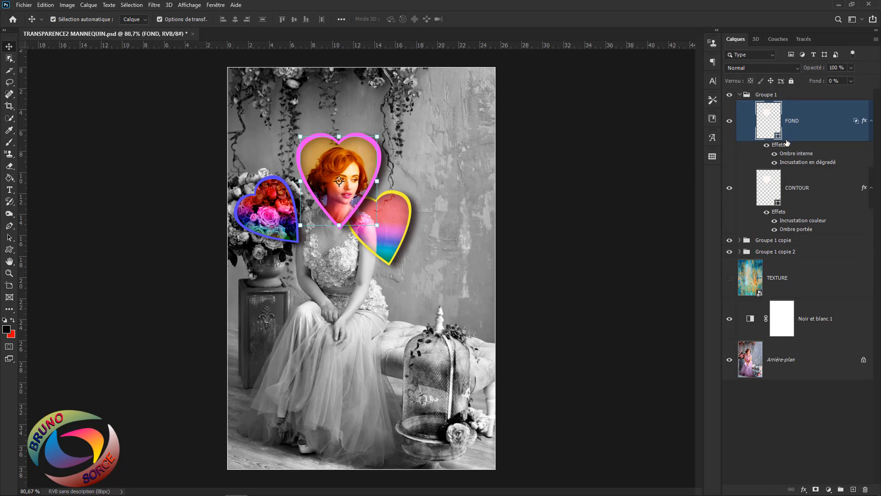
pyautogui.click(766, 146)
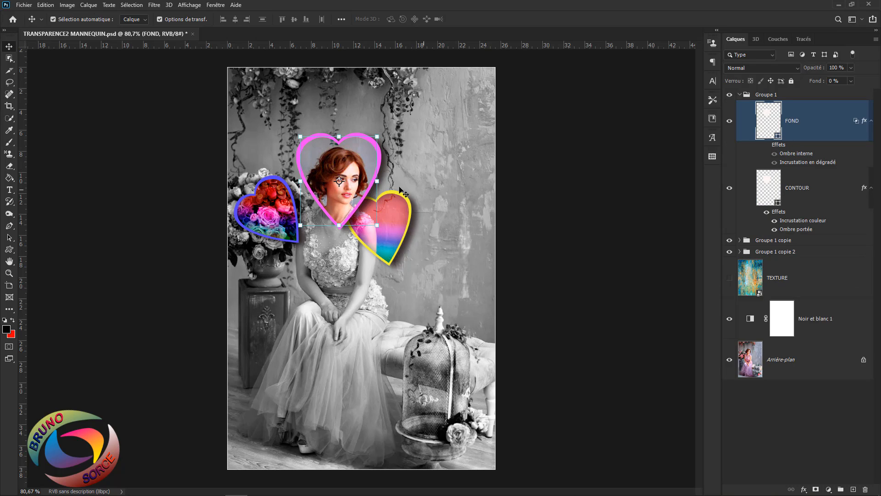
pyautogui.click(356, 166)
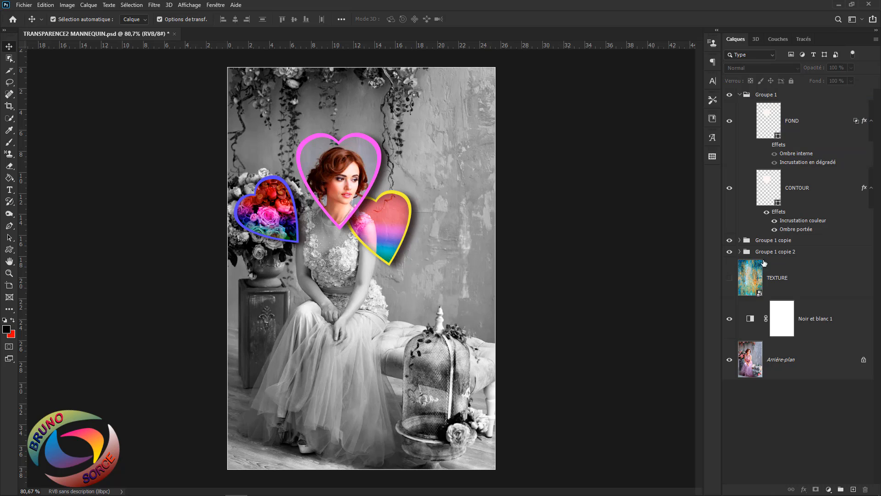
pyautogui.click(767, 213)
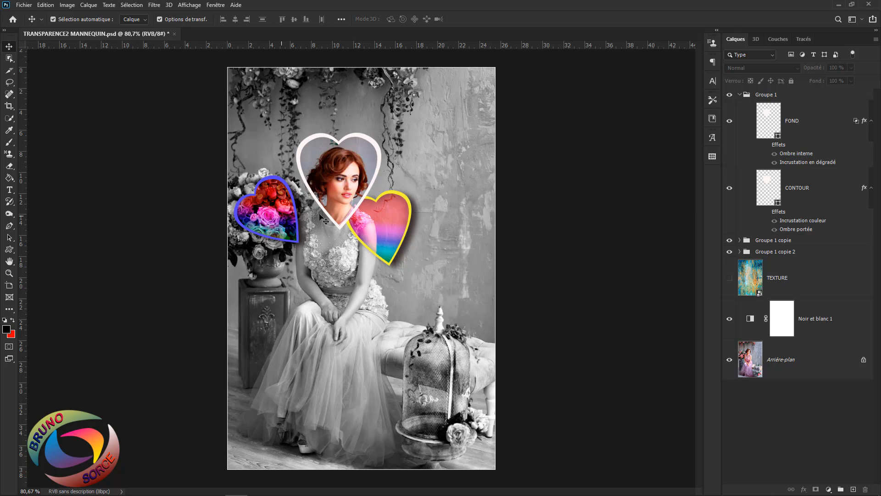
pyautogui.click(767, 144)
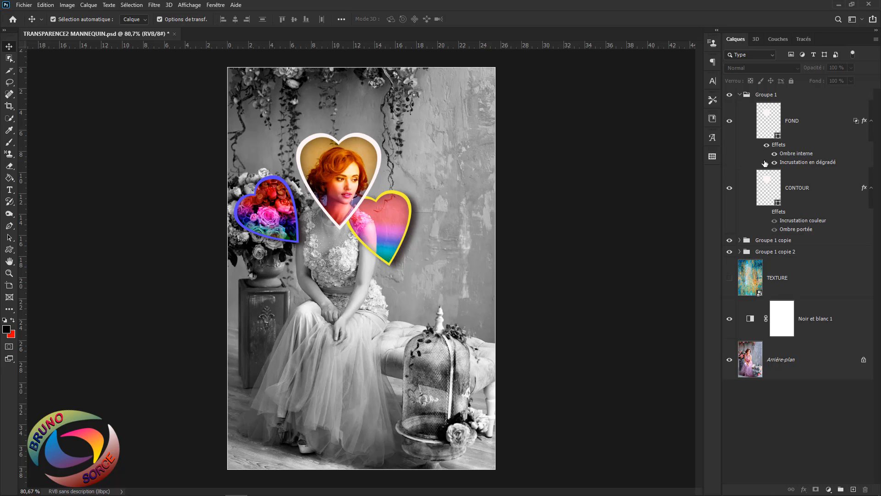
pyautogui.click(766, 212)
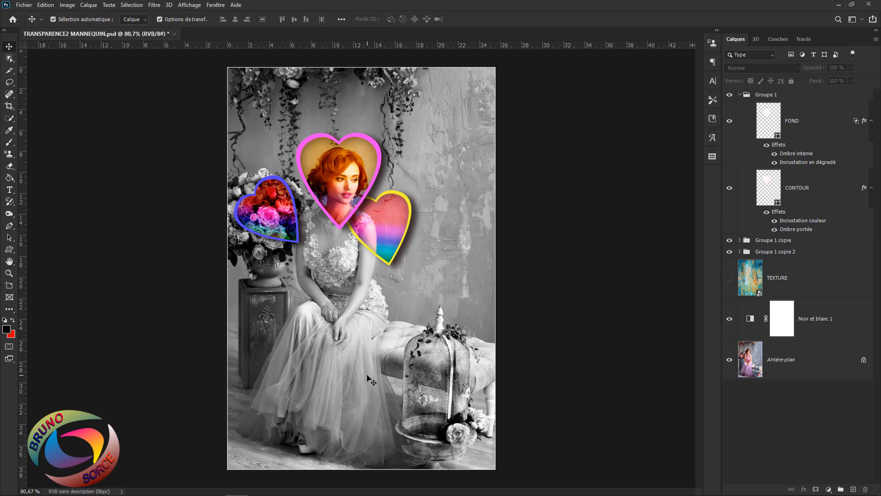